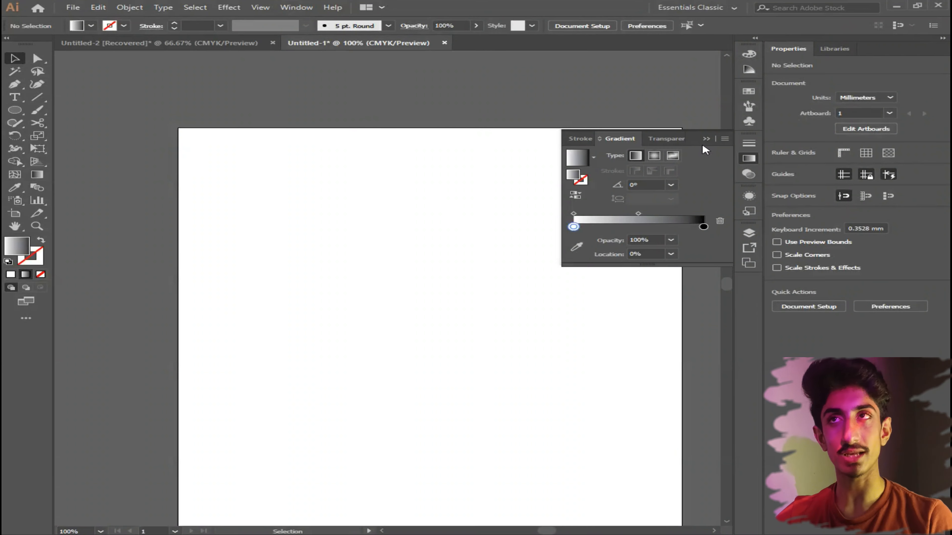
{"action": "left_click", "coordinate": [702, 140]}
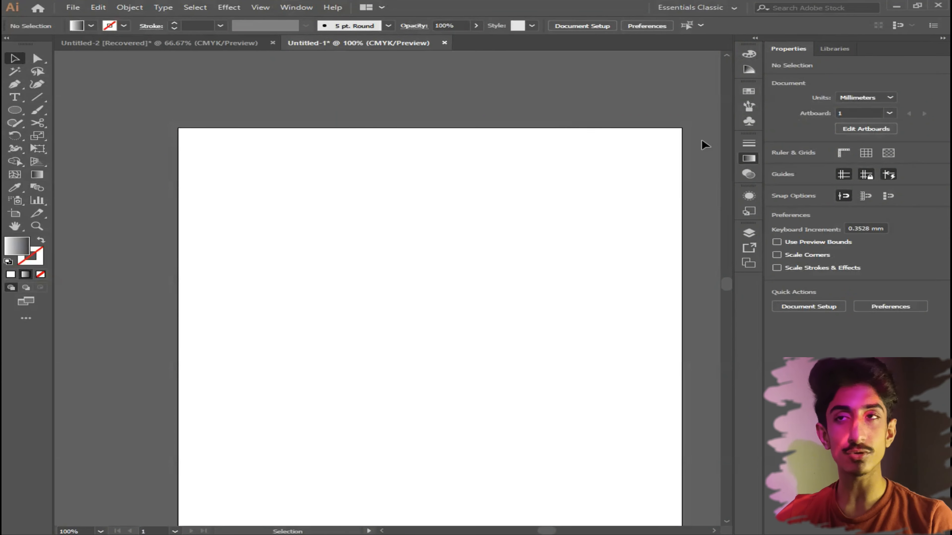
{"action": "key", "text": "a"}
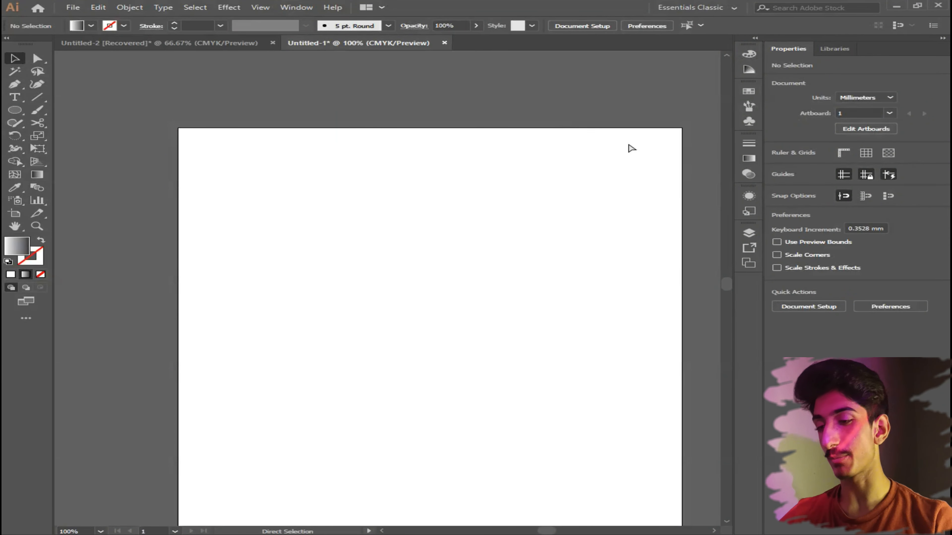
{"action": "key", "text": "ctrl+F9"}
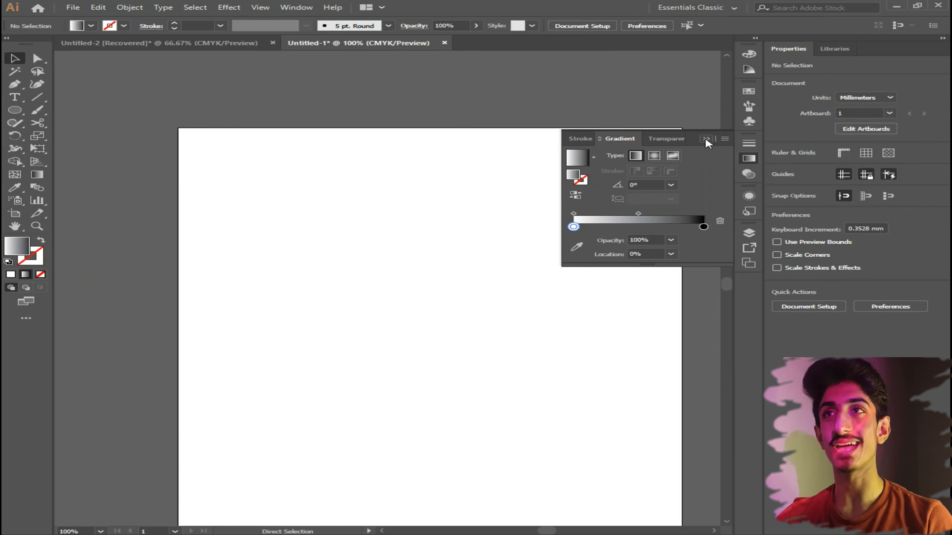
{"action": "left_click", "coordinate": [705, 138]}
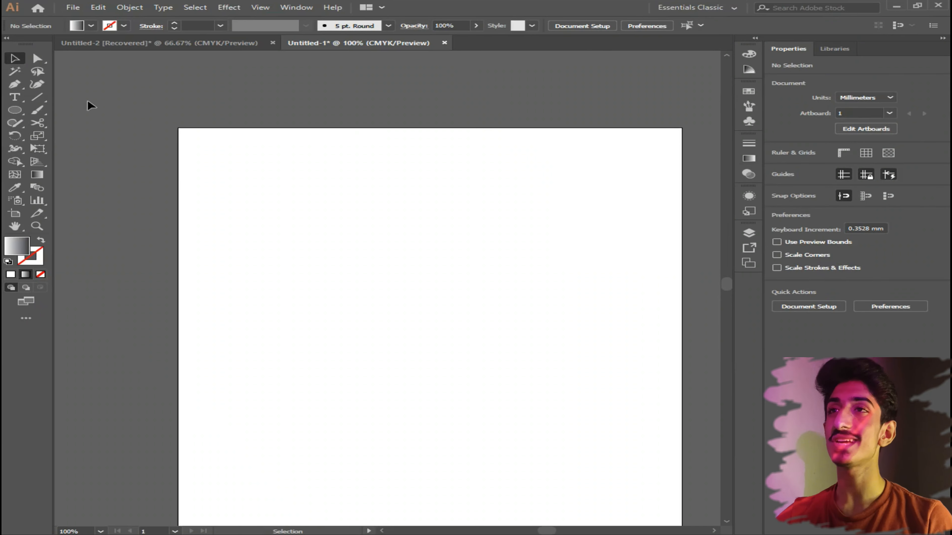
- Draw a gradient-filled ellipse about 115 mm wide and 144 mm high and move it to the upper-left part of the artboard
{"action": "left_click", "coordinate": [14, 109]}
{"action": "left_click_drag", "start_coordinate": [315, 247], "coordinate": [581, 485]}
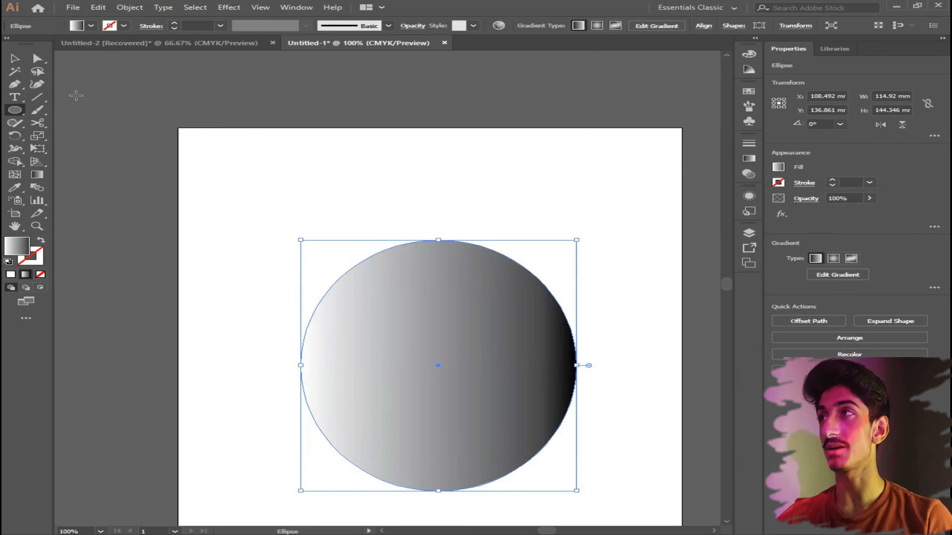
{"action": "key", "text": "v"}
{"action": "left_click_drag", "start_coordinate": [449, 345], "coordinate": [383, 274]}
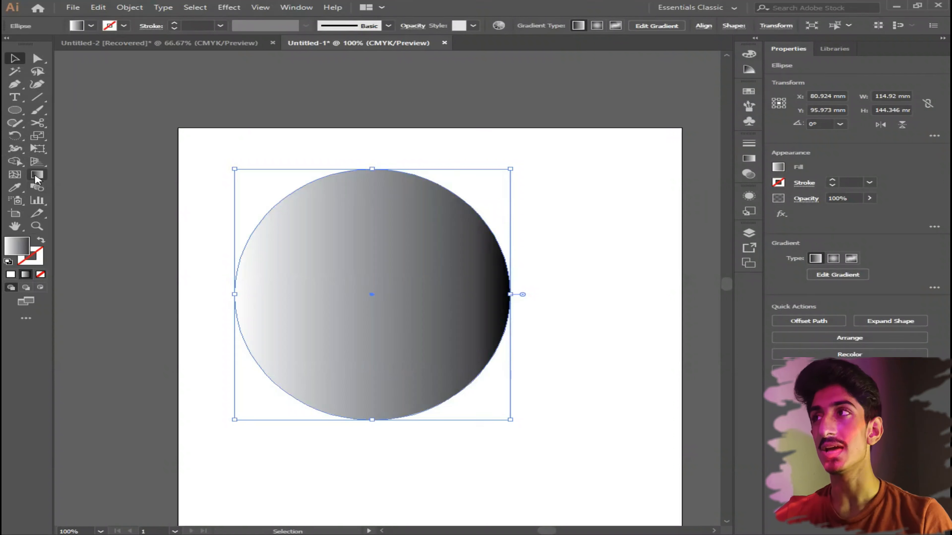
- Activate the Gradient tool on the ellipse and show the gradient's settings
{"action": "left_click", "coordinate": [37, 175]}
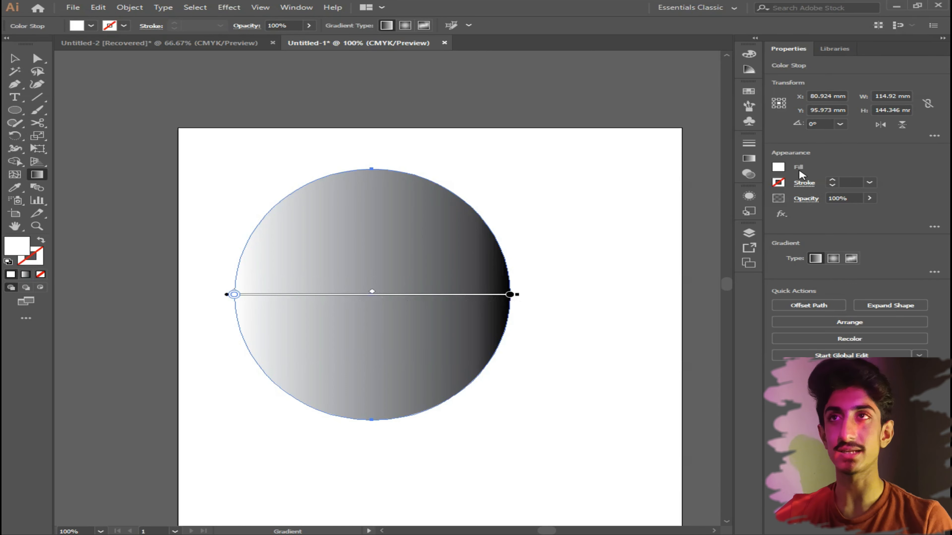
{"action": "left_click", "coordinate": [748, 158]}
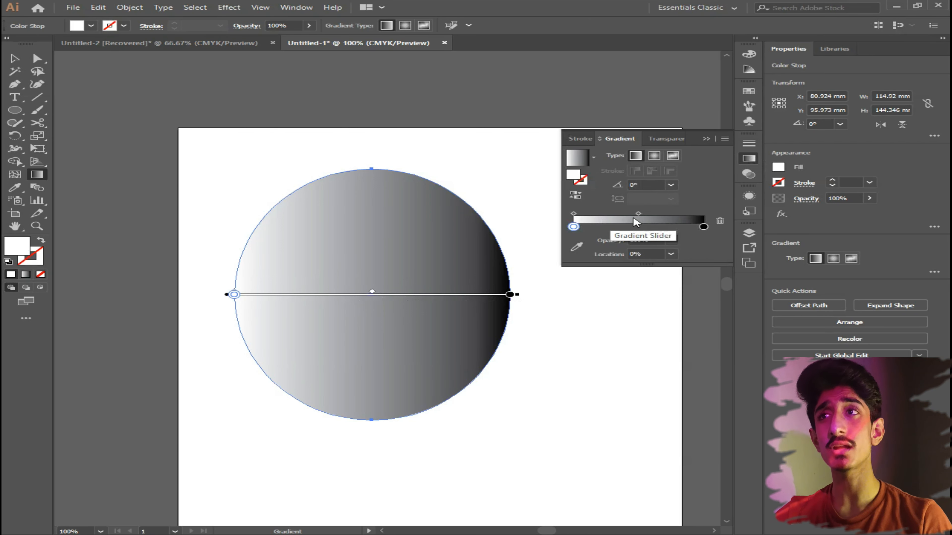
{"action": "key", "text": "F4"}
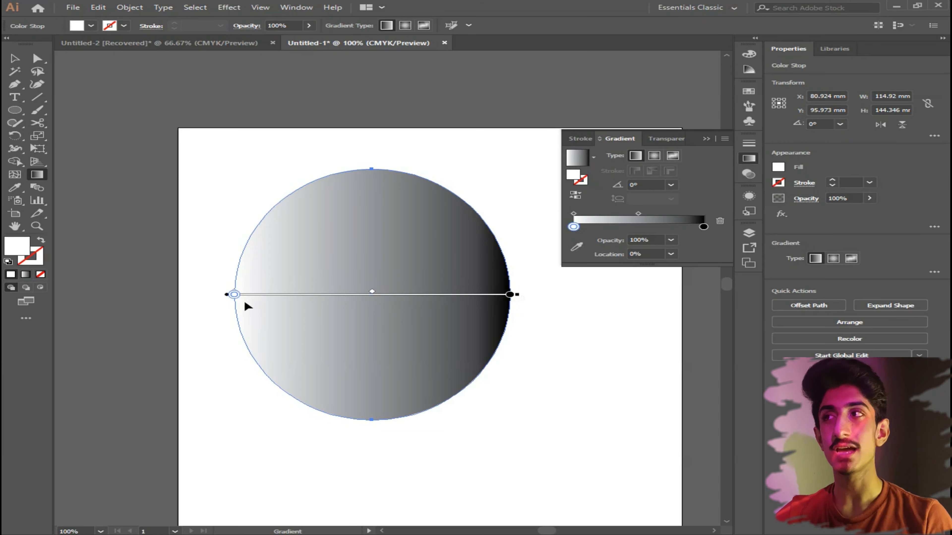
- Try the white stop at about 52% and the black stop at about 51%, returning each to its own end of the gradient
{"action": "left_click_drag", "start_coordinate": [239, 300], "coordinate": [383, 300]}
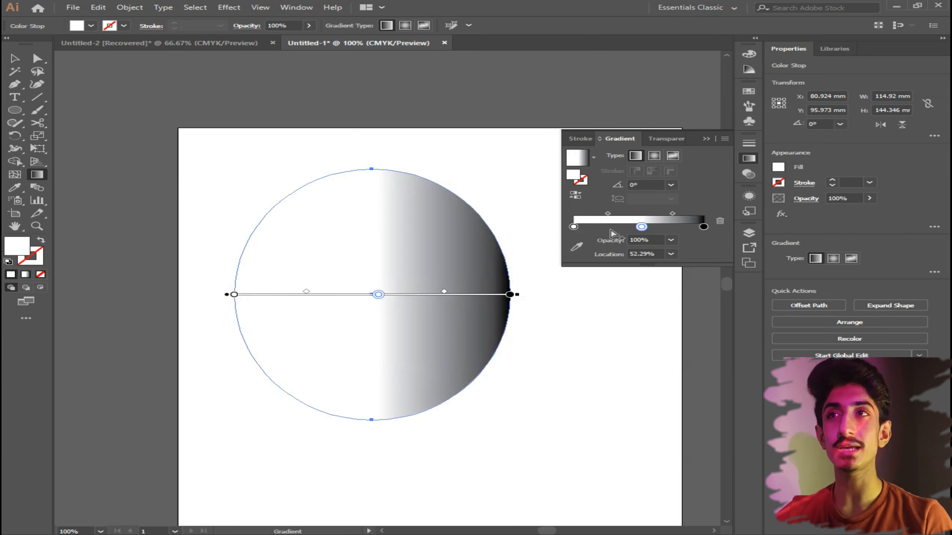
{"action": "left_click_drag", "start_coordinate": [377, 297], "coordinate": [232, 307]}
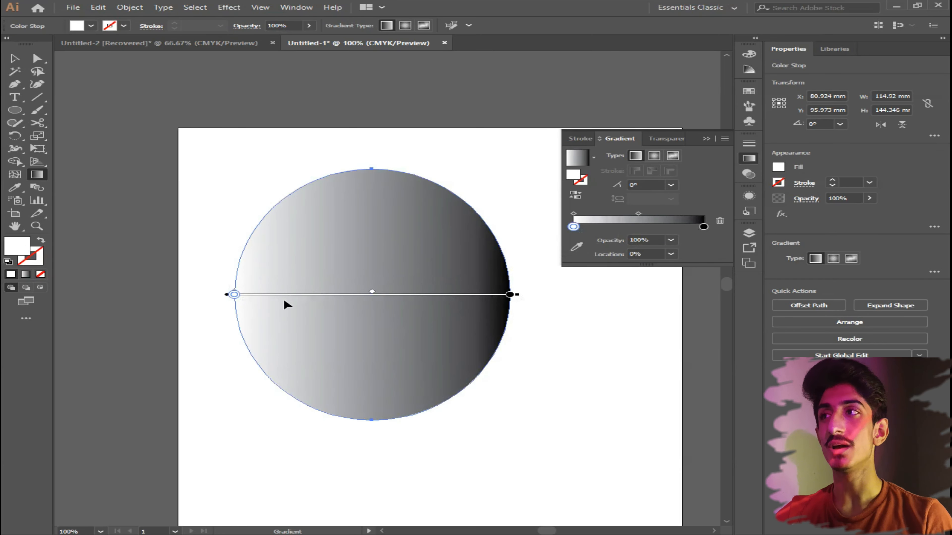
{"action": "mouse_move", "coordinate": [243, 299]}
{"action": "left_mouse_down"}
{"action": "mouse_move", "coordinate": [376, 304]}
{"action": "mouse_move", "coordinate": [236, 300]}
{"action": "left_mouse_up"}
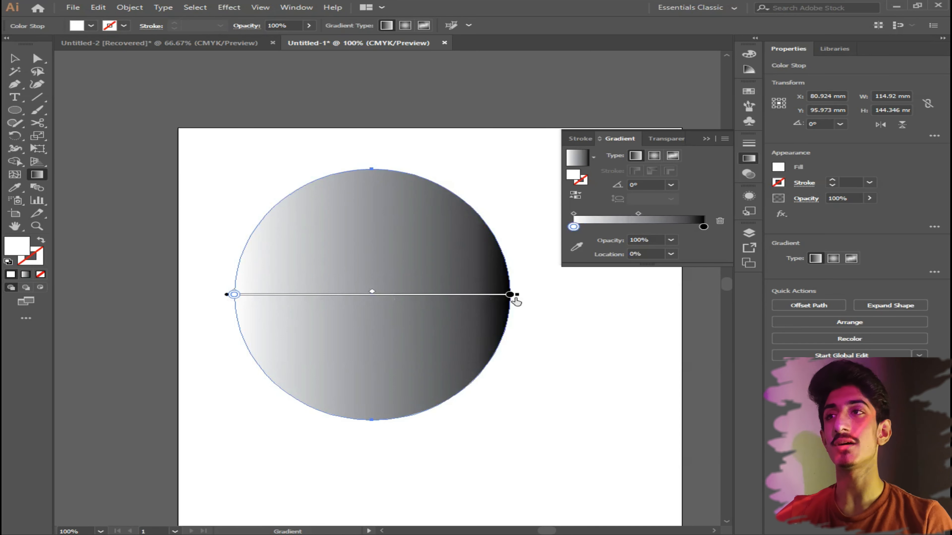
{"action": "left_click_drag", "start_coordinate": [516, 298], "coordinate": [390, 300]}
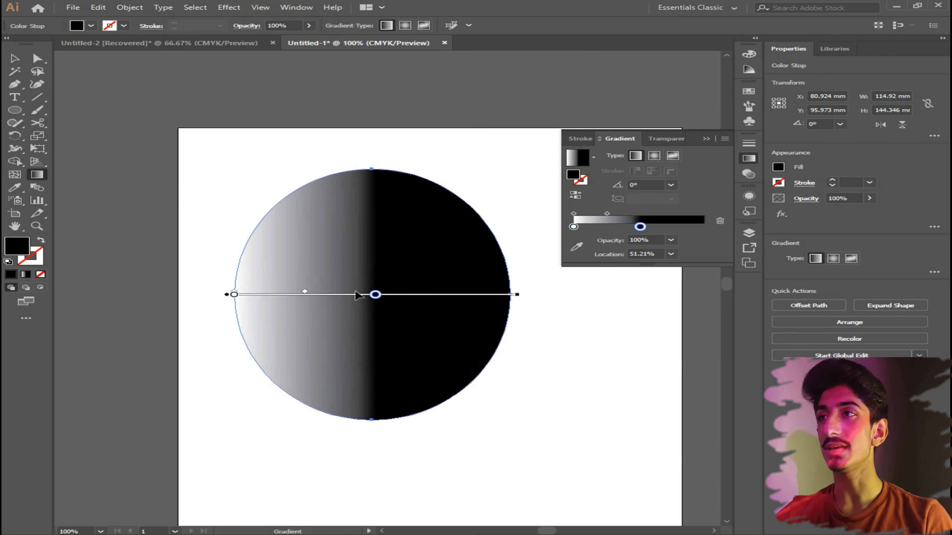
{"action": "left_click_drag", "start_coordinate": [385, 298], "coordinate": [522, 304]}
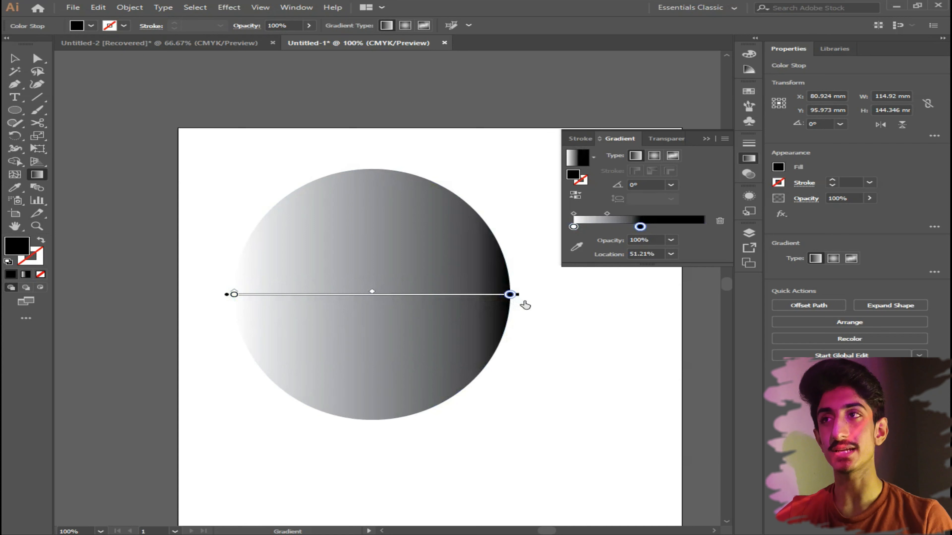
- Try a second white stop at about 39%, shift it to about 28% and delete it from the gradient
{"action": "left_click", "coordinate": [238, 296]}
{"action": "left_click_drag", "start_coordinate": [244, 302], "coordinate": [342, 296]}
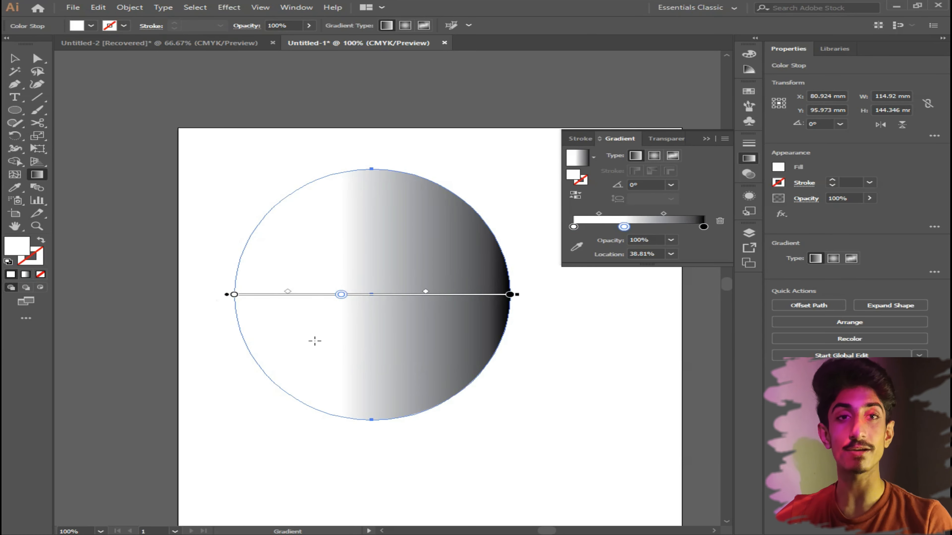
{"action": "left_click_drag", "start_coordinate": [341, 295], "coordinate": [310, 296]}
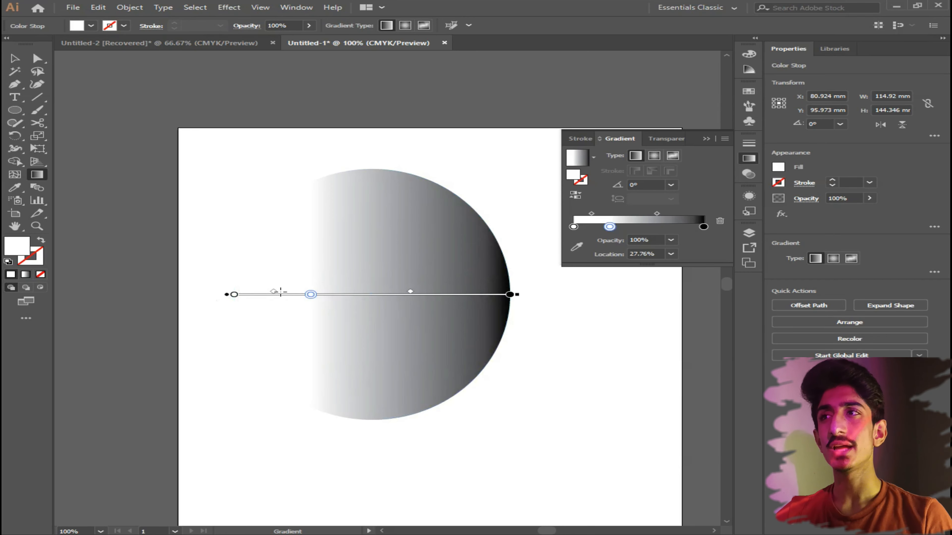
{"action": "key", "text": "Delete"}
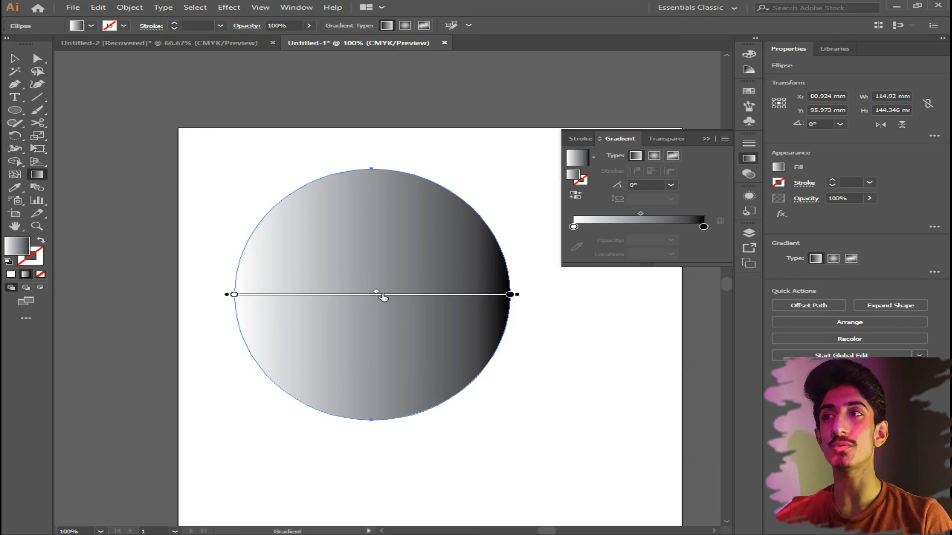
- Nudge the gradient midpoint slightly toward the black end and view the list of preset gradients without choosing one
{"action": "mouse_move", "coordinate": [383, 296]}
{"action": "left_mouse_down"}
{"action": "mouse_move", "coordinate": [272, 296]}
{"action": "mouse_move", "coordinate": [475, 289]}
{"action": "mouse_move", "coordinate": [352, 288]}
{"action": "mouse_move", "coordinate": [470, 295]}
{"action": "mouse_move", "coordinate": [388, 294]}
{"action": "left_mouse_up"}
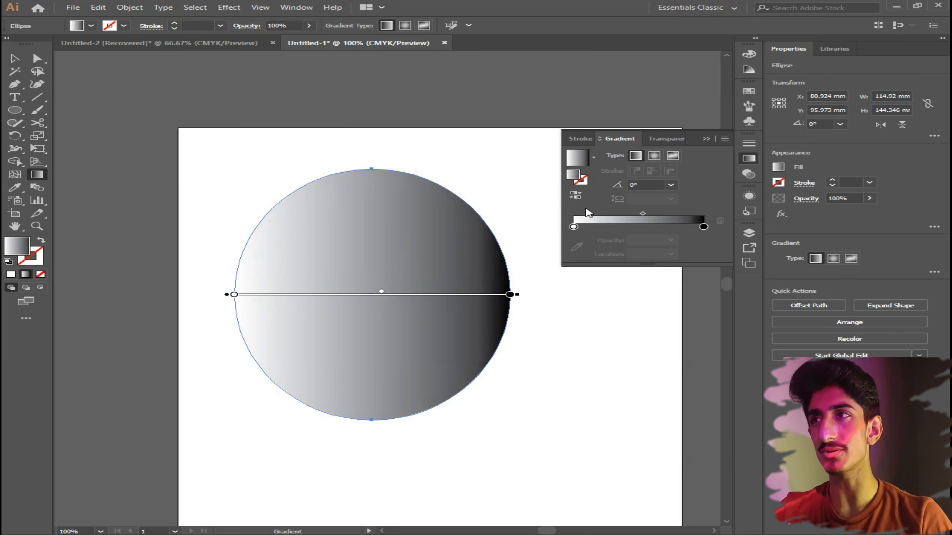
{"action": "left_click", "coordinate": [594, 157]}
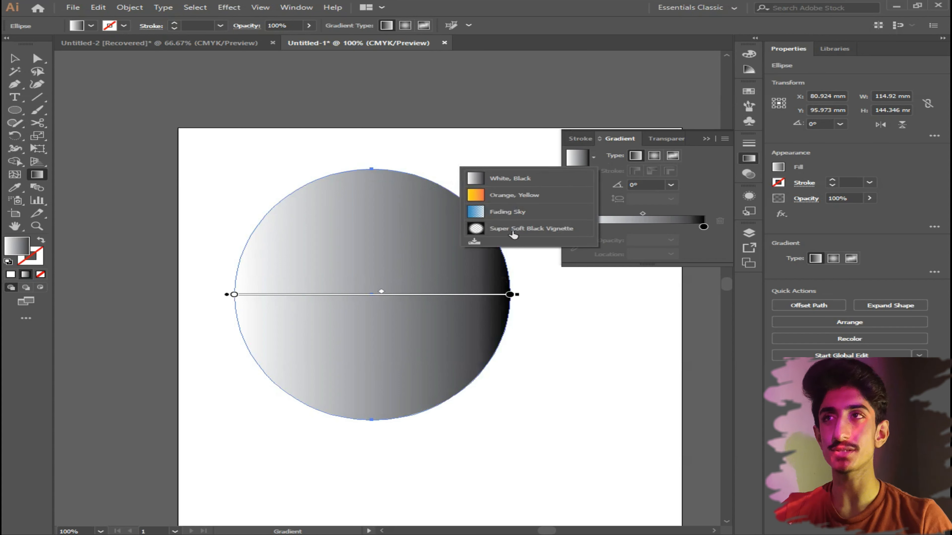
{"action": "left_click", "coordinate": [599, 181]}
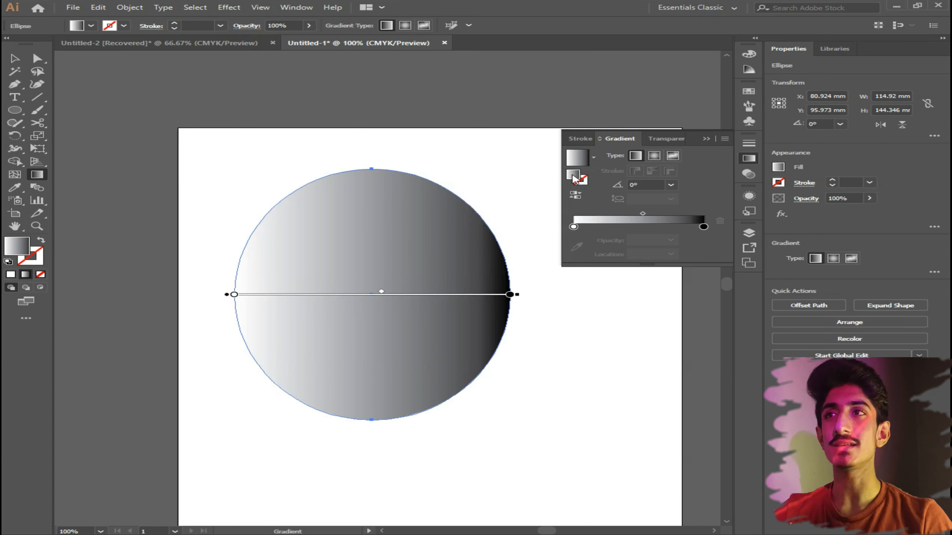
- Recolor the ellipse's gradient with a dark blue swatch for the white stop and a pink swatch for the black stop
{"action": "double_click", "coordinate": [573, 226]}
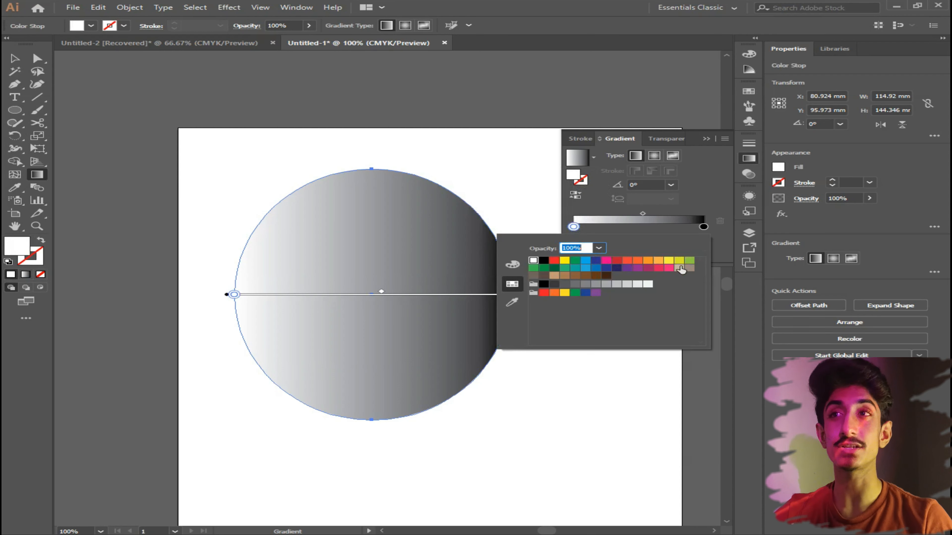
{"action": "left_click", "coordinate": [617, 268]}
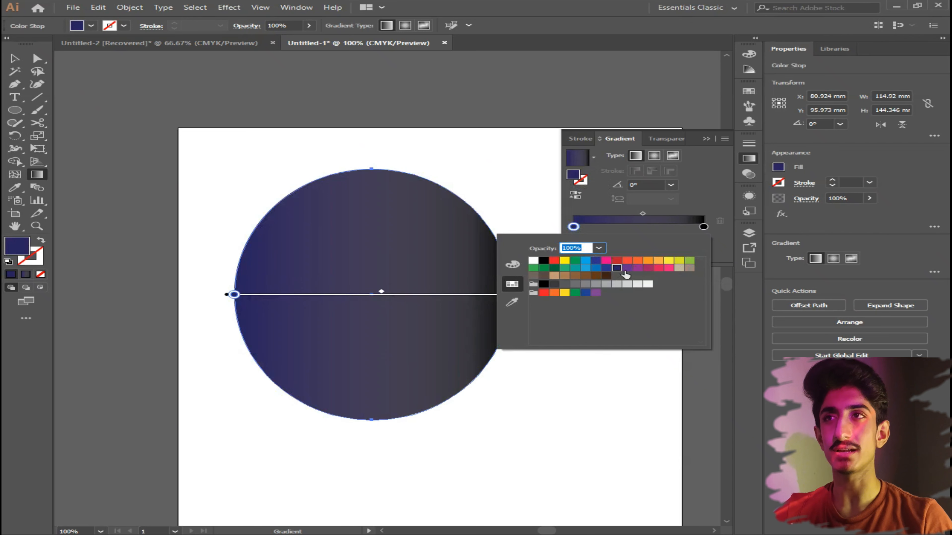
{"action": "left_click", "coordinate": [628, 231]}
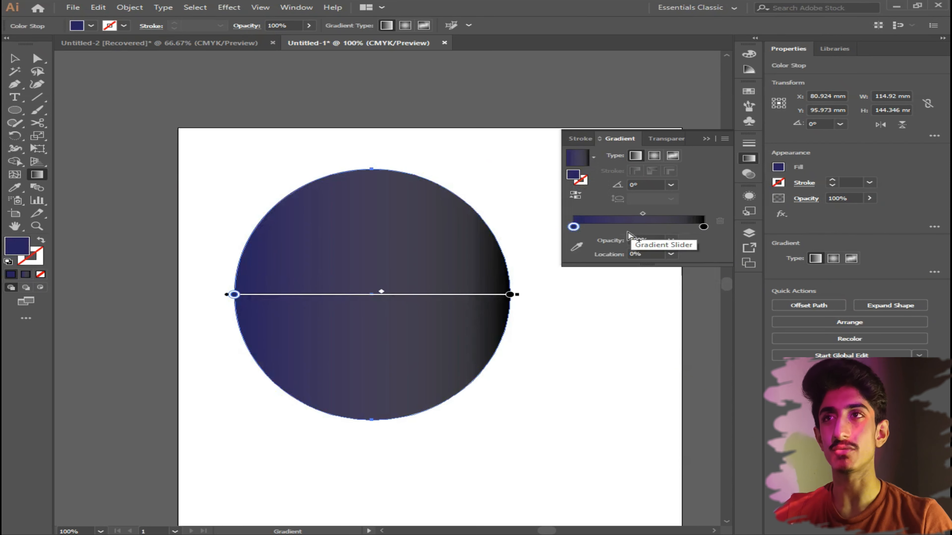
{"action": "double_click", "coordinate": [704, 226]}
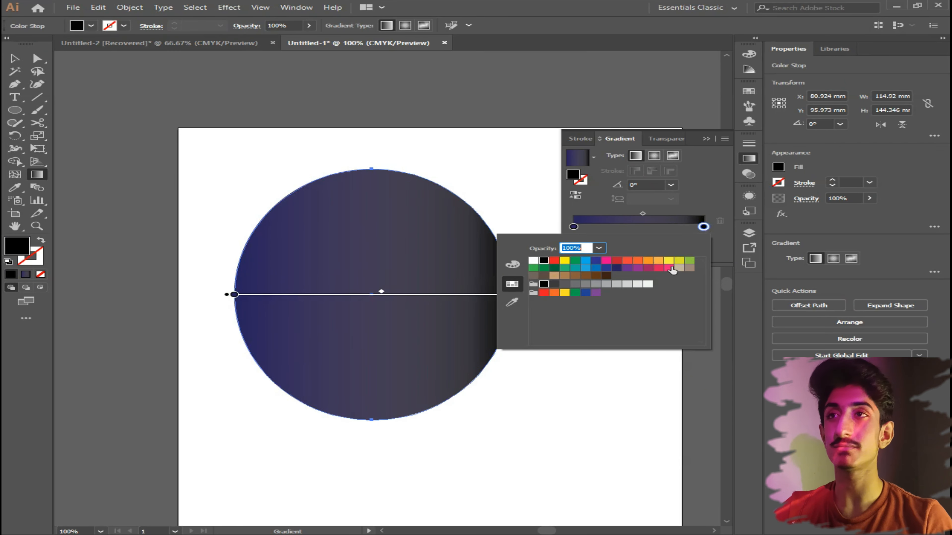
{"action": "left_click", "coordinate": [669, 268]}
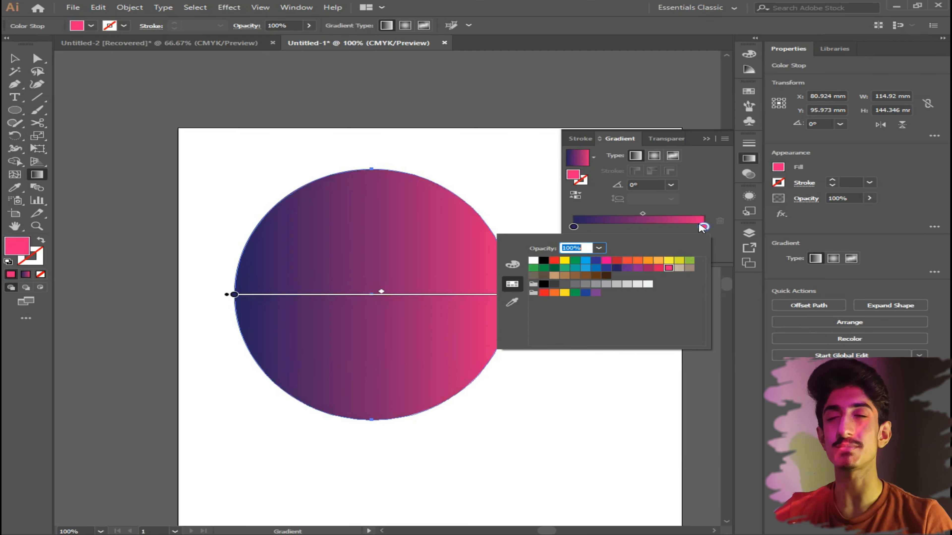
{"action": "left_click", "coordinate": [706, 203]}
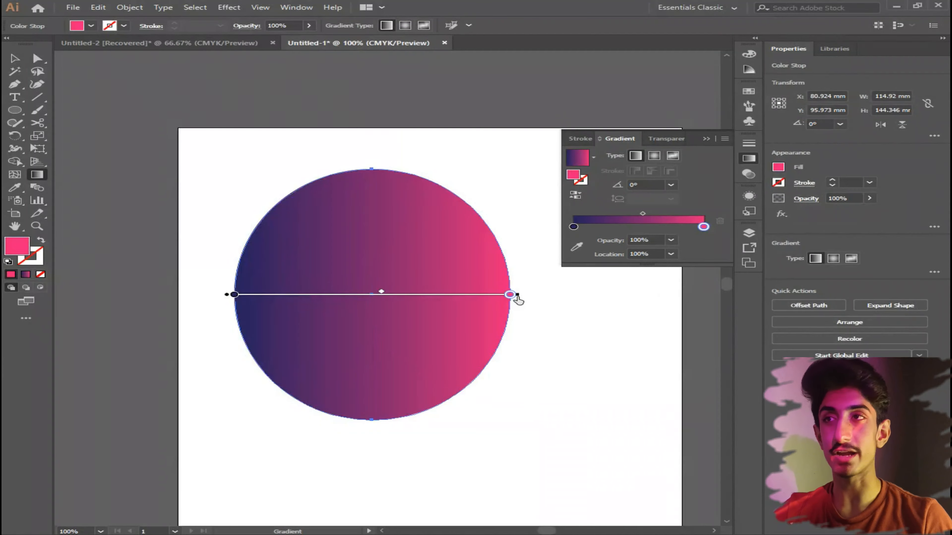
- Try the pink stop at about 49% and the dark blue stop at about 56%, returning each to its end of the gradient
{"action": "left_click_drag", "start_coordinate": [517, 298], "coordinate": [370, 298]}
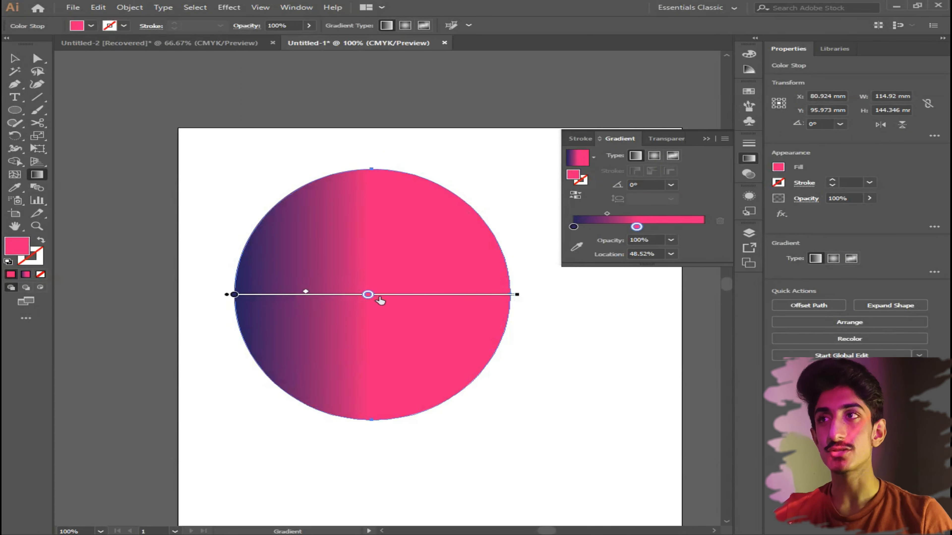
{"action": "left_click_drag", "start_coordinate": [371, 297], "coordinate": [540, 296]}
{"action": "left_click_drag", "start_coordinate": [236, 295], "coordinate": [390, 295]}
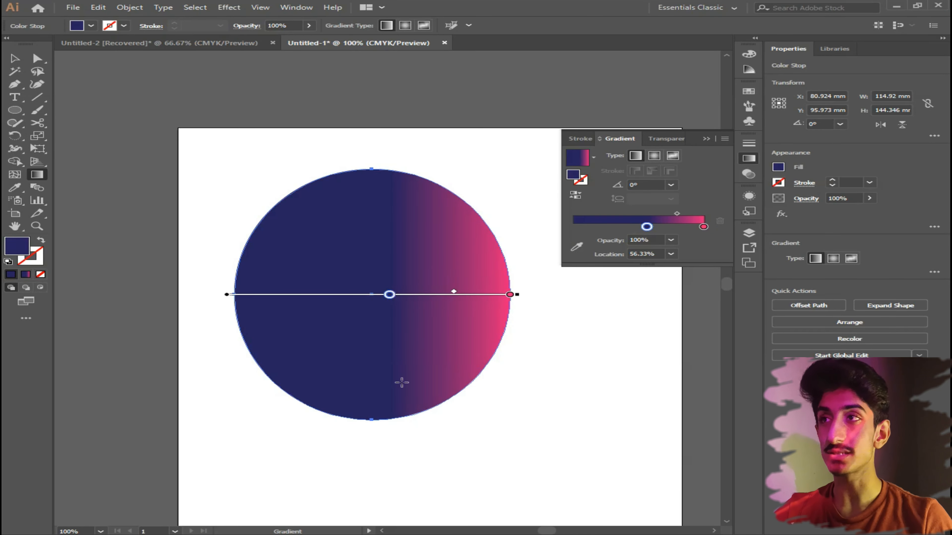
{"action": "mouse_move", "coordinate": [389, 295]}
{"action": "left_mouse_down"}
{"action": "mouse_move", "coordinate": [202, 302]}
{"action": "mouse_move", "coordinate": [231, 295]}
{"action": "left_mouse_up"}
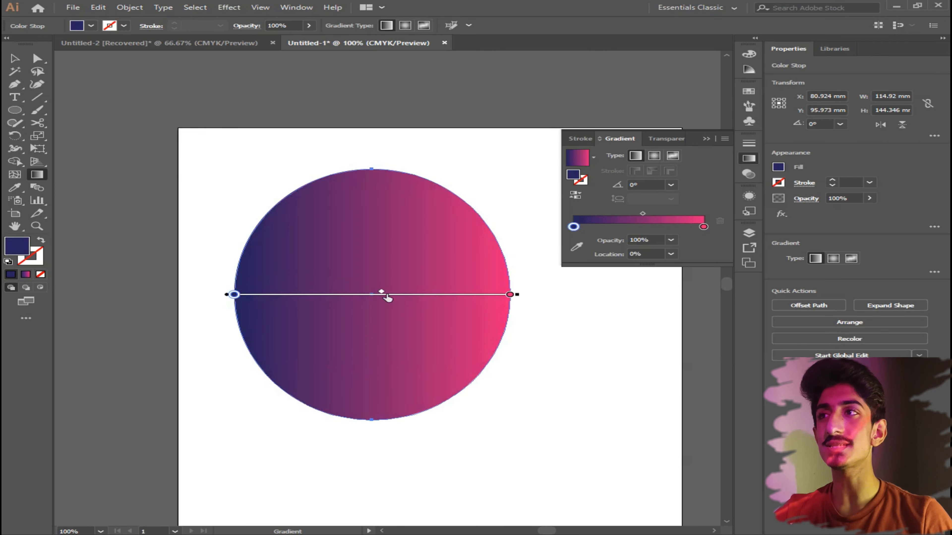
- Shift the midpoint between the dark blue and pink stops to about the center of the ellipse
{"action": "mouse_move", "coordinate": [386, 295]}
{"action": "left_mouse_down"}
{"action": "mouse_move", "coordinate": [342, 293]}
{"action": "mouse_move", "coordinate": [450, 293]}
{"action": "mouse_move", "coordinate": [330, 293]}
{"action": "mouse_move", "coordinate": [382, 294]}
{"action": "left_mouse_up"}
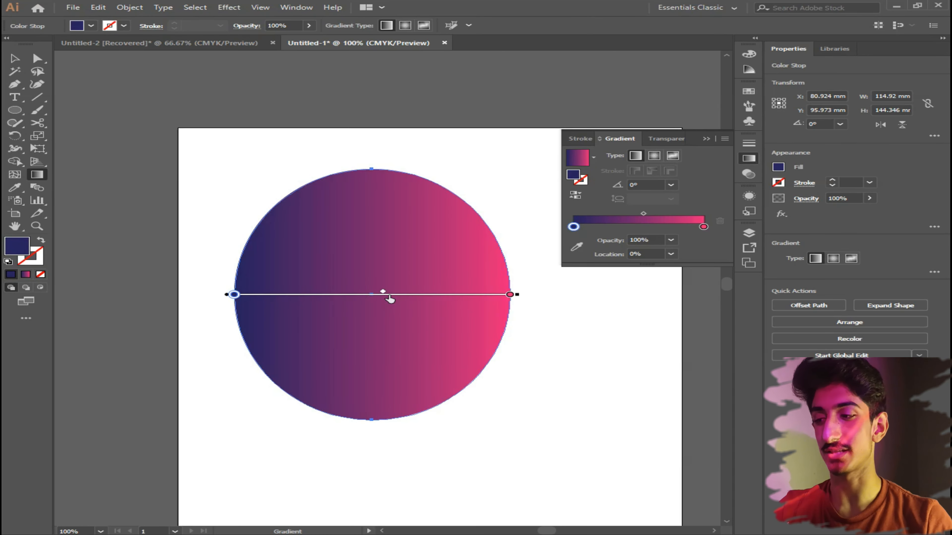
{"action": "key", "text": "F4"}
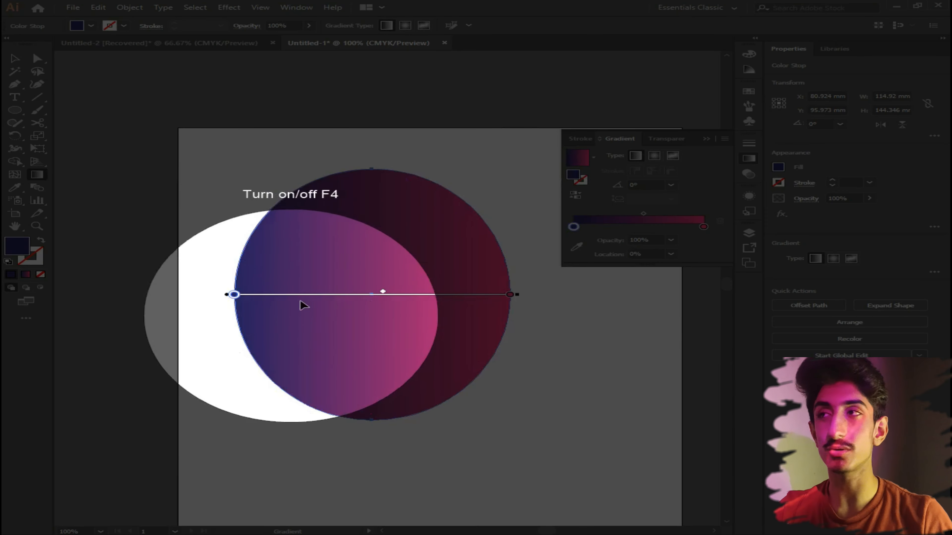
{"action": "key", "text": "F4"}
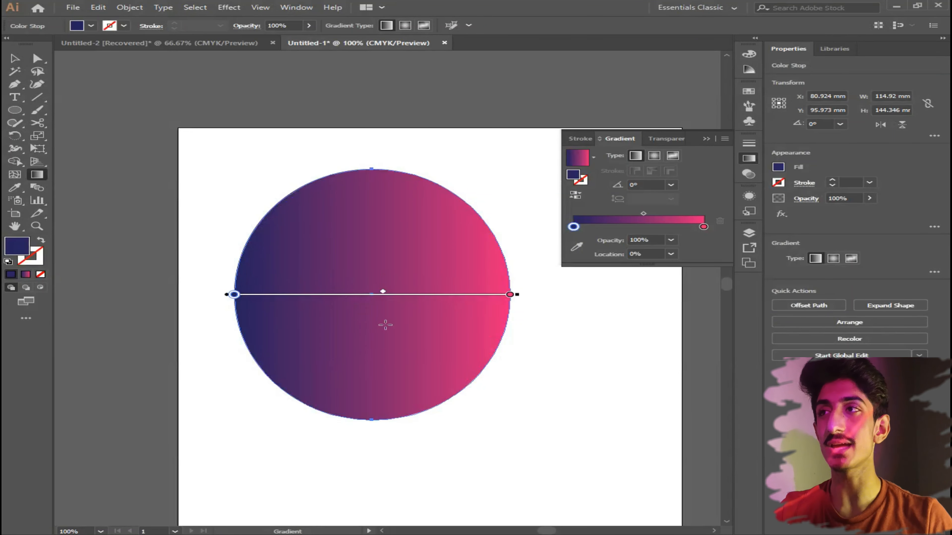
{"action": "mouse_move", "coordinate": [383, 292]}
{"action": "left_mouse_down"}
{"action": "mouse_move", "coordinate": [417, 292]}
{"action": "mouse_move", "coordinate": [353, 294]}
{"action": "mouse_move", "coordinate": [378, 302]}
{"action": "left_mouse_up"}
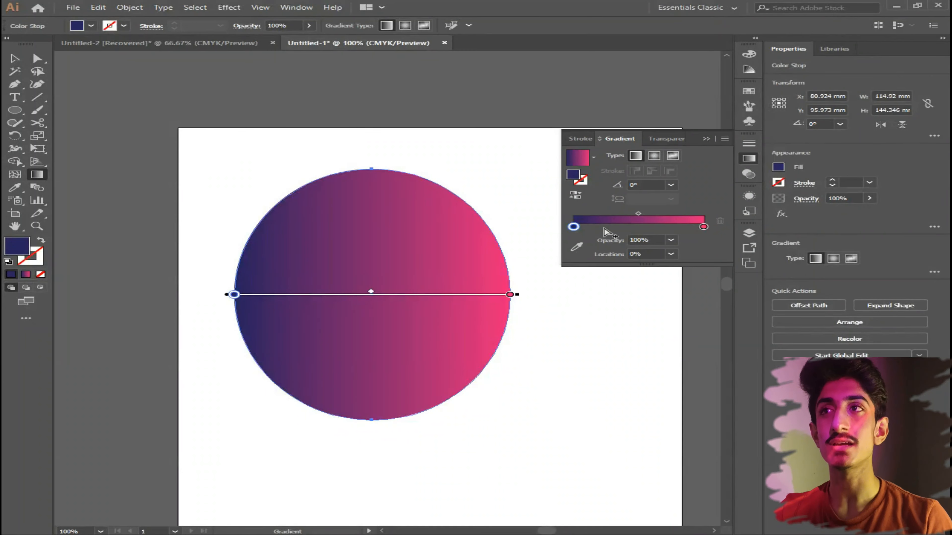
- Add a third color stop near the dark blue end of the gradient and color it orange-red (C=0 M=90 Y=85 K=0)
{"action": "double_click", "coordinate": [598, 227]}
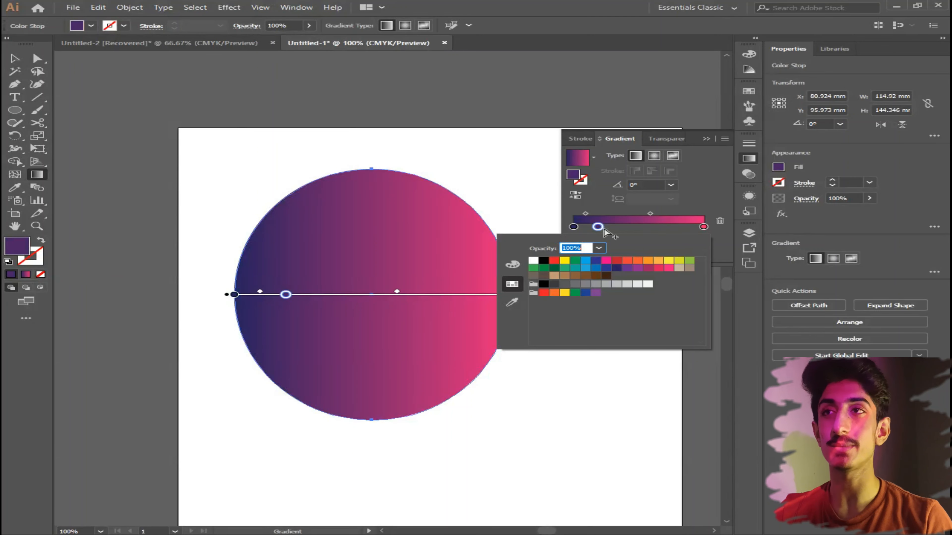
{"action": "left_click", "coordinate": [626, 260]}
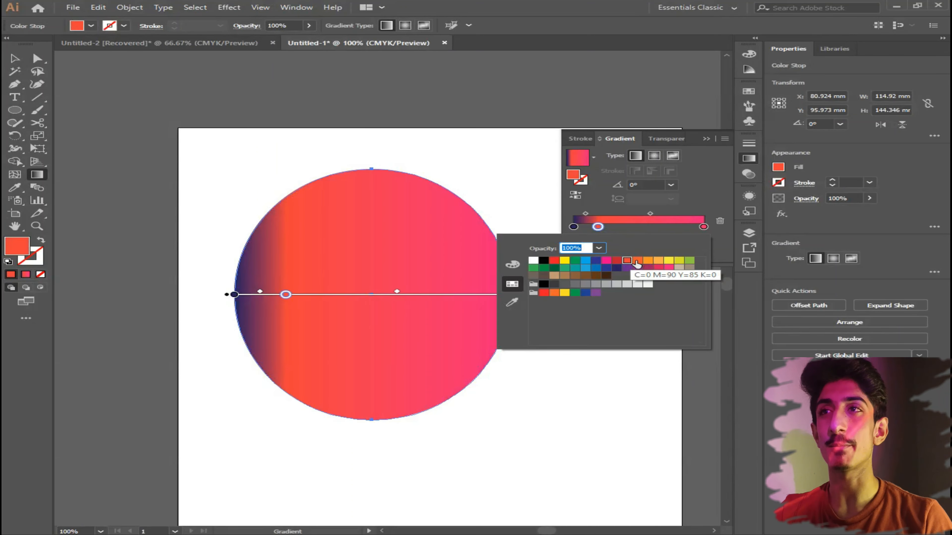
- Add a yellow color stop near the pink end of the ellipse's gradient
{"action": "left_click", "coordinate": [692, 203]}
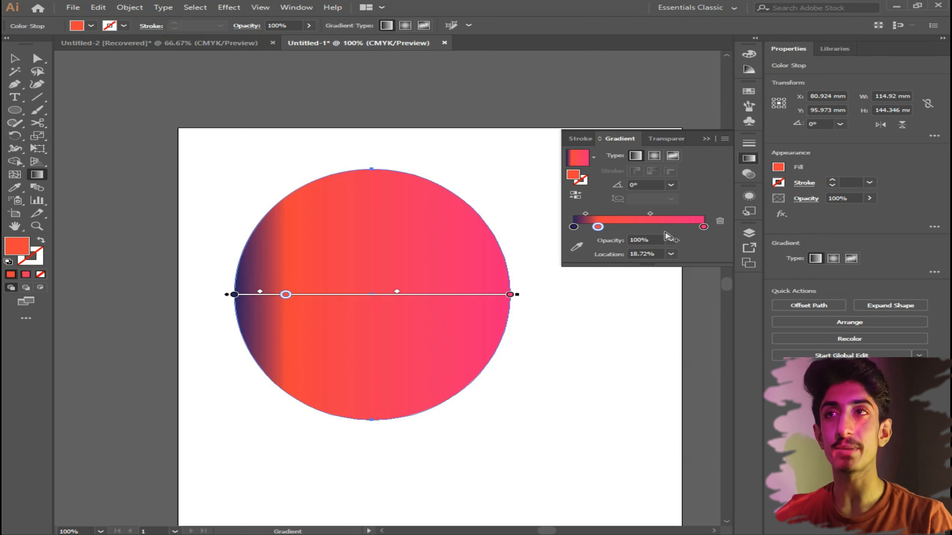
{"action": "double_click", "coordinate": [678, 226]}
{"action": "left_click", "coordinate": [677, 226]}
{"action": "double_click", "coordinate": [676, 225]}
{"action": "left_click", "coordinate": [668, 260]}
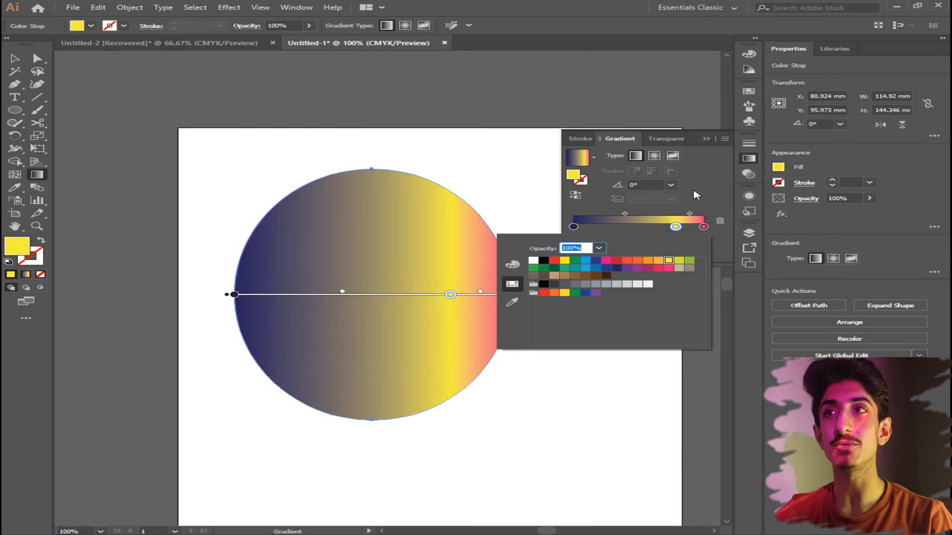
{"action": "left_click", "coordinate": [698, 190]}
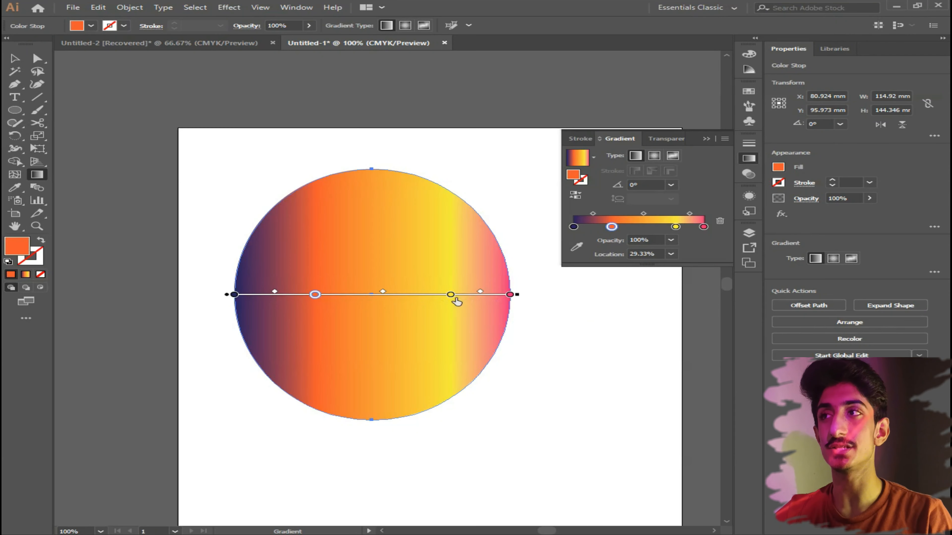
- Adjust the spacing of the ellipse's gradient, placing the orange stop at about 40% and the yellow stop at about 87%
{"action": "left_click", "coordinate": [459, 296]}
{"action": "mouse_move", "coordinate": [315, 294]}
{"action": "left_mouse_down"}
{"action": "mouse_move", "coordinate": [340, 295]}
{"action": "mouse_move", "coordinate": [293, 299]}
{"action": "left_mouse_up"}
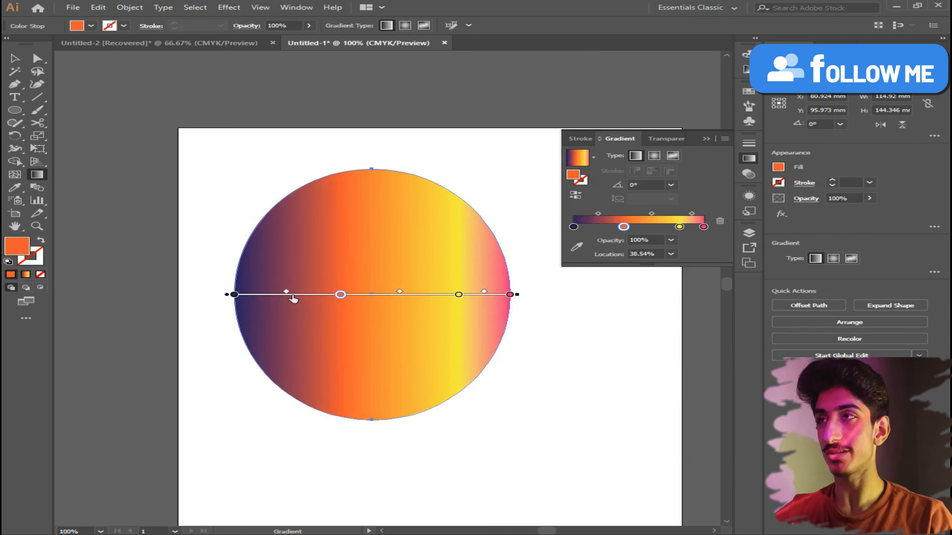
{"action": "mouse_move", "coordinate": [400, 291]}
{"action": "left_mouse_down"}
{"action": "mouse_move", "coordinate": [422, 293]}
{"action": "mouse_move", "coordinate": [413, 291]}
{"action": "left_mouse_up"}
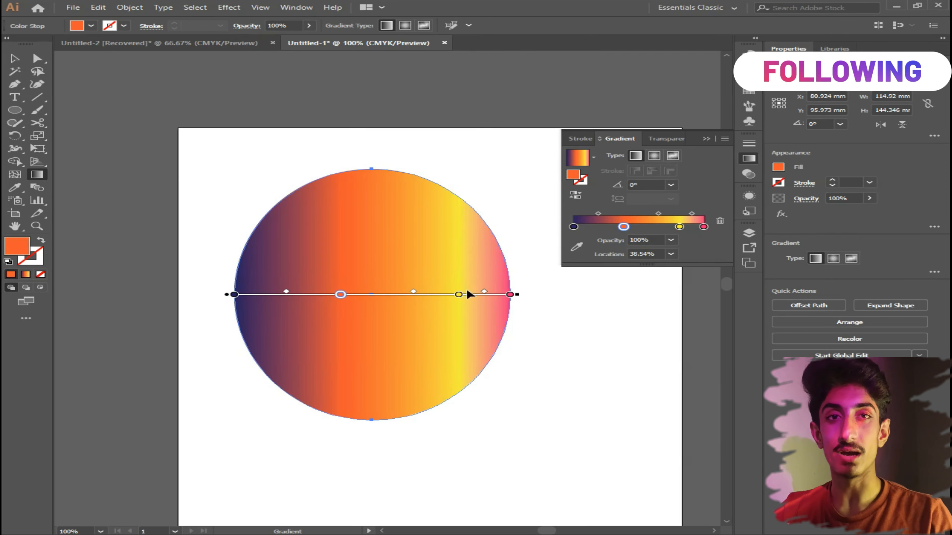
{"action": "mouse_move", "coordinate": [483, 292]}
{"action": "left_mouse_down"}
{"action": "mouse_move", "coordinate": [461, 297]}
{"action": "mouse_move", "coordinate": [479, 298]}
{"action": "left_mouse_up"}
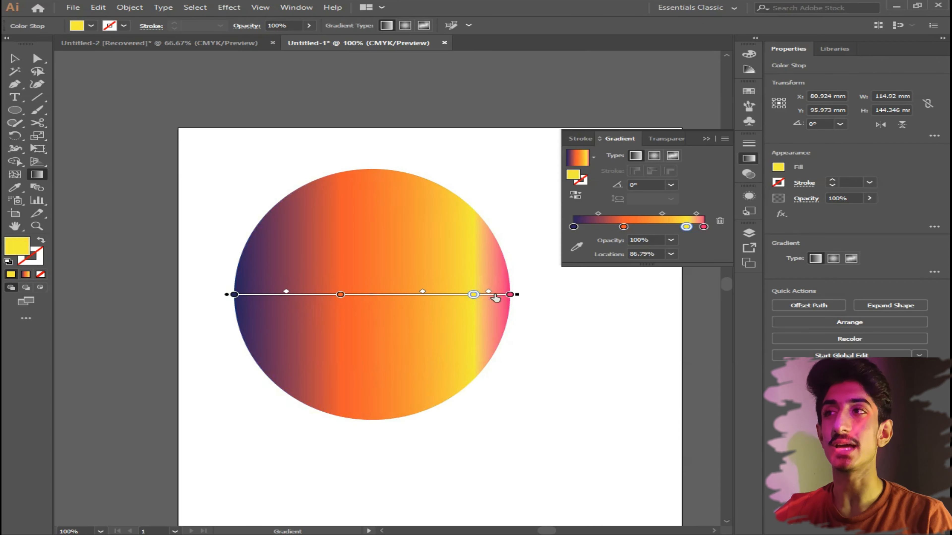
{"action": "left_click_drag", "start_coordinate": [340, 295], "coordinate": [345, 294]}
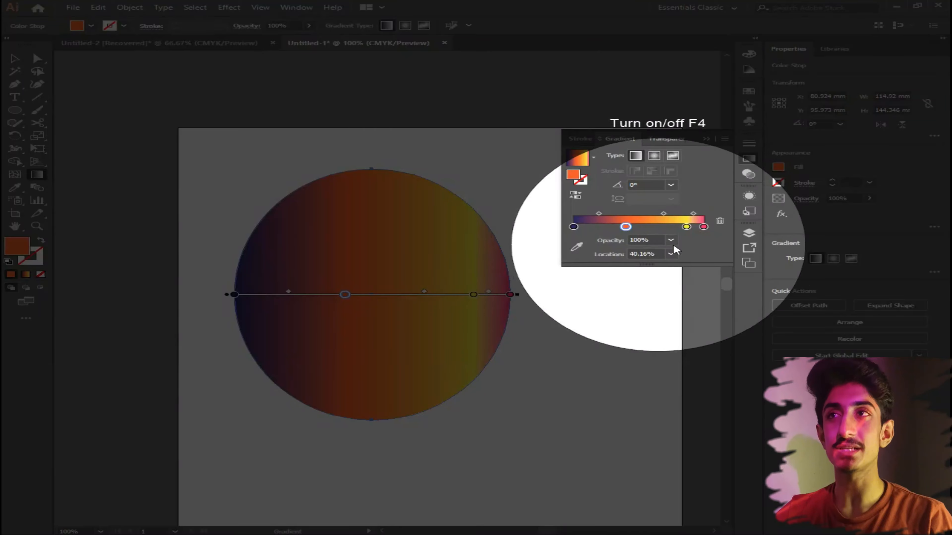
- Set the opacity of the gradient's orange stop to 30%
{"action": "left_click", "coordinate": [671, 240]}
{"action": "left_click", "coordinate": [693, 287]}
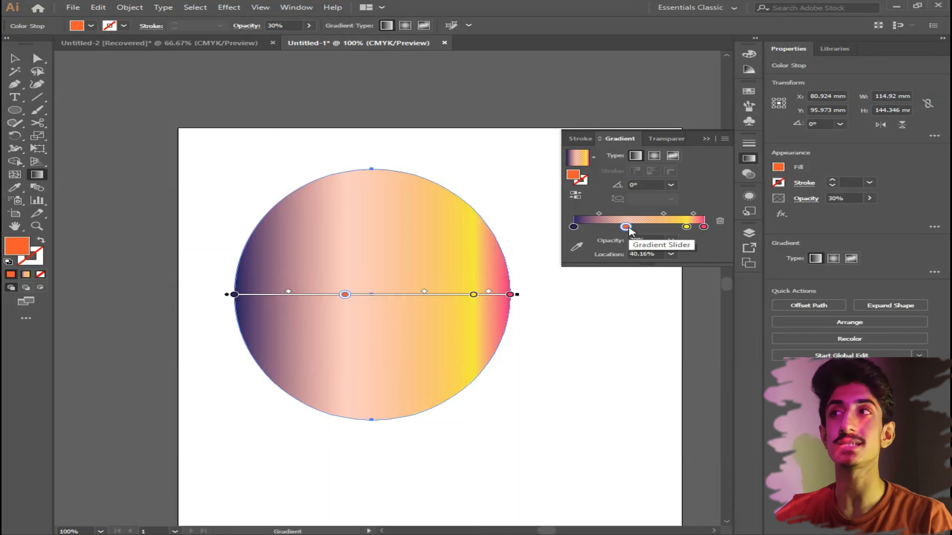
{"action": "left_click", "coordinate": [671, 240]}
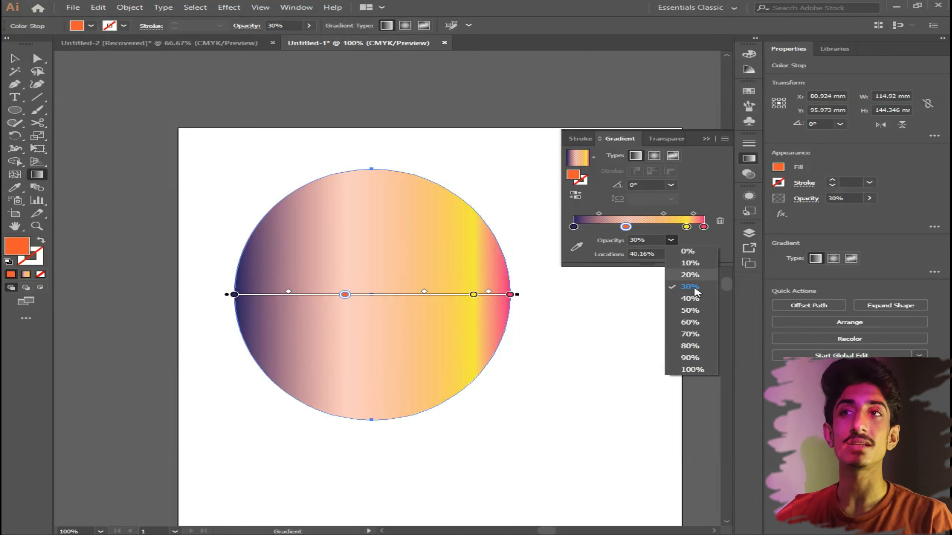
{"action": "left_click", "coordinate": [718, 241]}
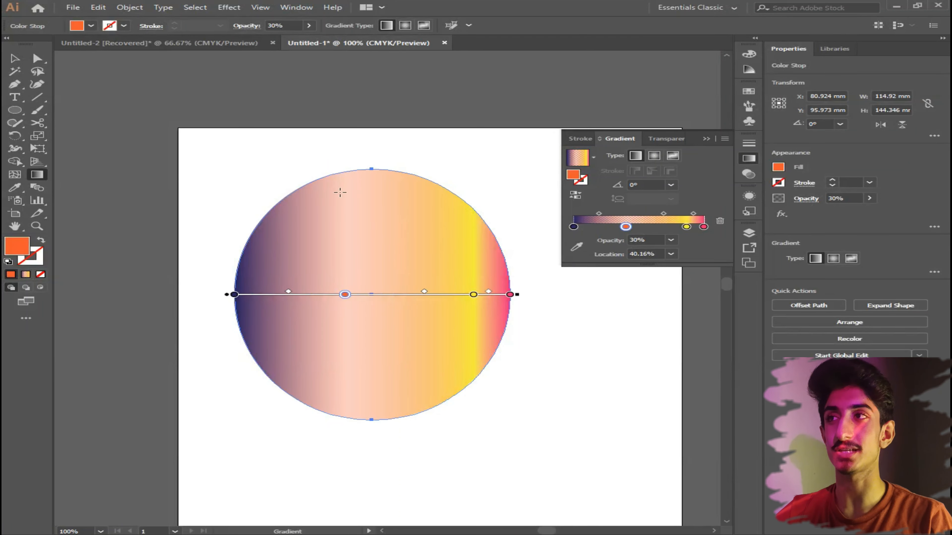
- Try the orange stop at location 10%, and set its location to 100%
{"action": "left_click", "coordinate": [670, 254]}
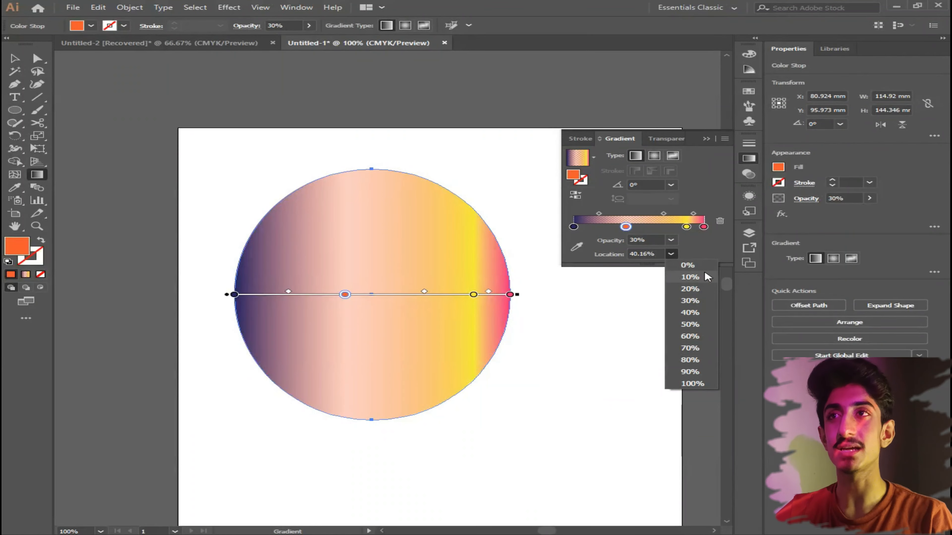
{"action": "left_click", "coordinate": [700, 275]}
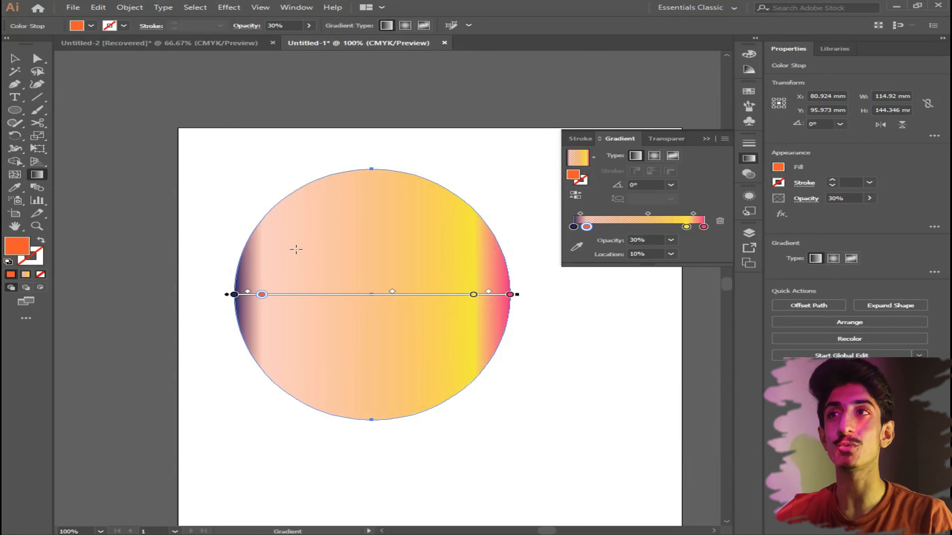
{"action": "left_click", "coordinate": [671, 254]}
{"action": "left_click", "coordinate": [699, 386]}
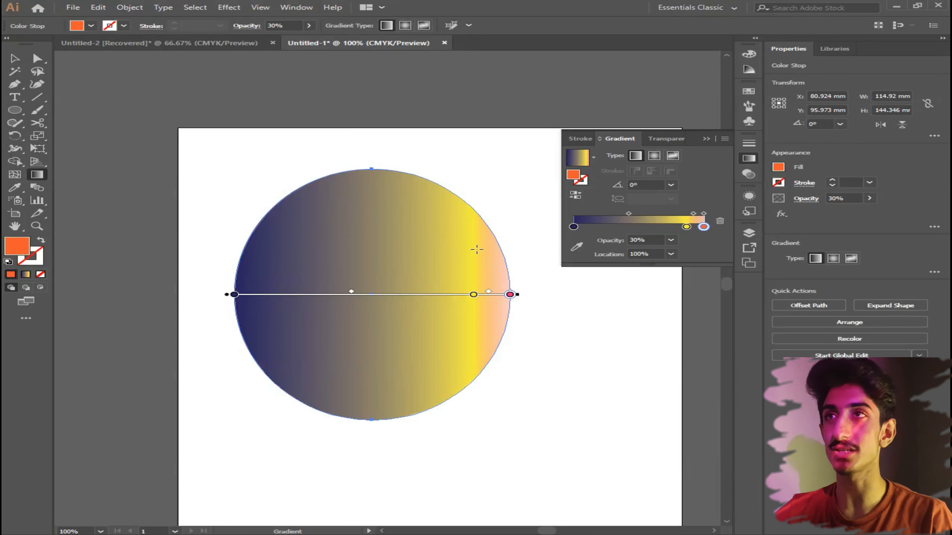
- Select the whole ellipse and delete it from the artboard
{"action": "left_click", "coordinate": [15, 58]}
{"action": "left_click_drag", "start_coordinate": [235, 146], "coordinate": [489, 419]}
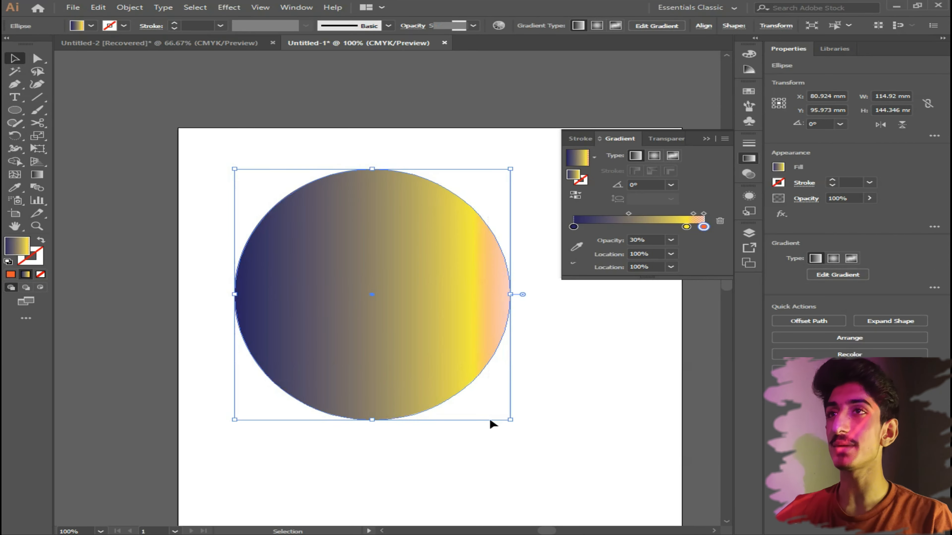
{"action": "key", "text": "Delete"}
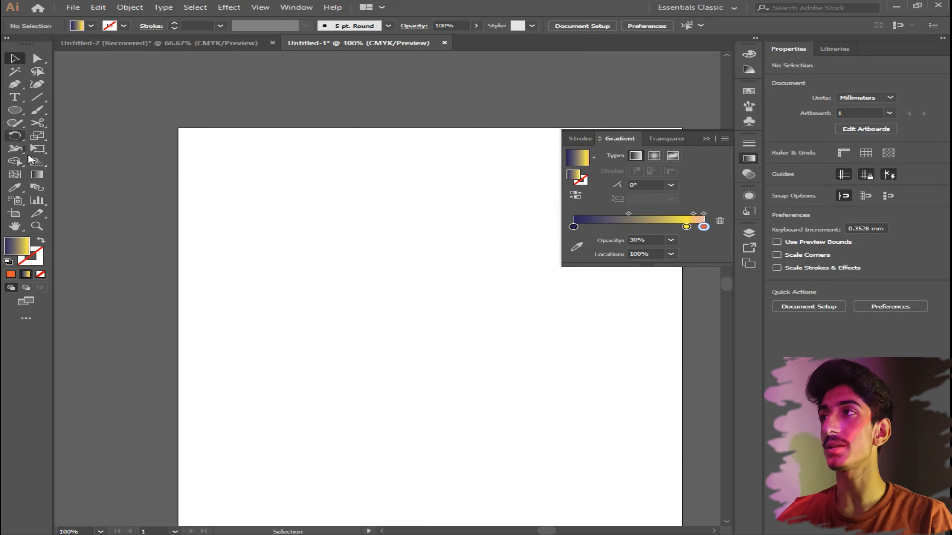
- Draw a tall rectangle about 29 mm wide and 140 mm high near the artboard's left side
{"action": "left_click", "coordinate": [15, 111]}
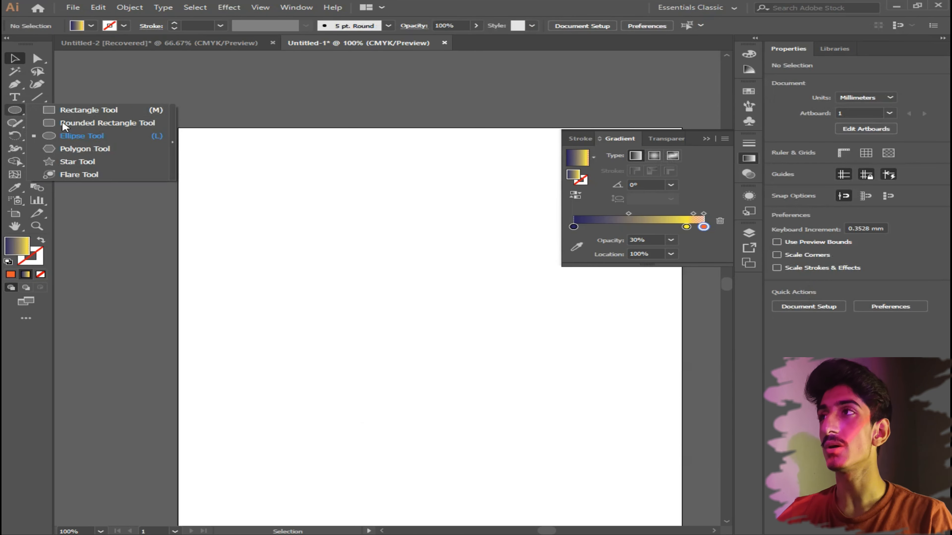
{"action": "left_click", "coordinate": [89, 110]}
{"action": "left_click_drag", "start_coordinate": [222, 188], "coordinate": [293, 430]}
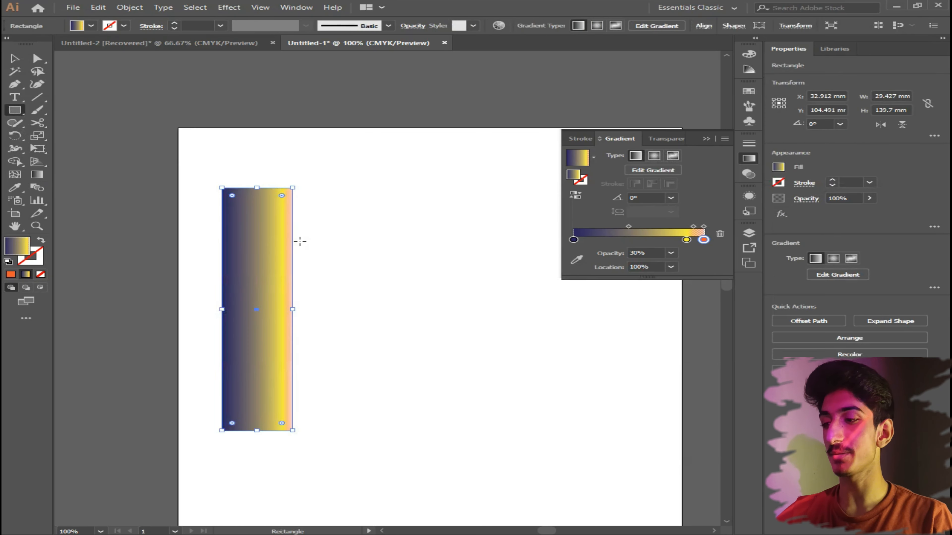
- Remove the orange and pink stops from the rectangle's gradient and try the yellow stop at 100%
{"action": "left_click", "coordinate": [719, 235]}
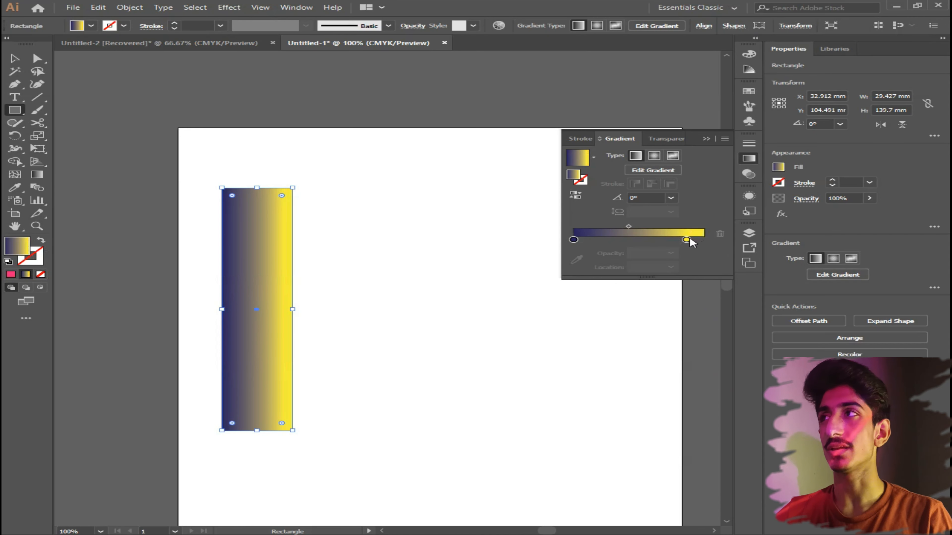
{"action": "left_click_drag", "start_coordinate": [687, 239], "coordinate": [703, 240]}
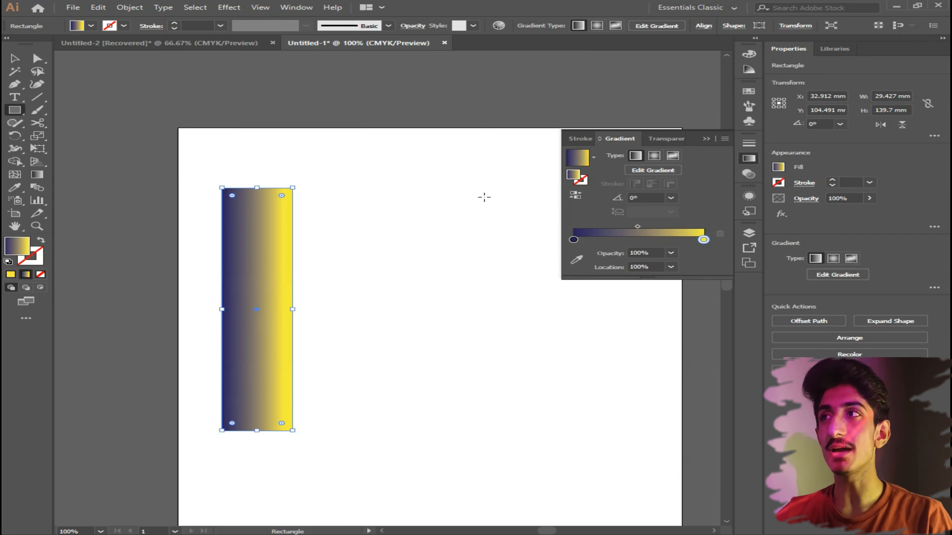
{"action": "left_click", "coordinate": [14, 58]}
{"action": "left_click", "coordinate": [402, 175]}
{"action": "left_click_drag", "start_coordinate": [218, 163], "coordinate": [320, 436]}
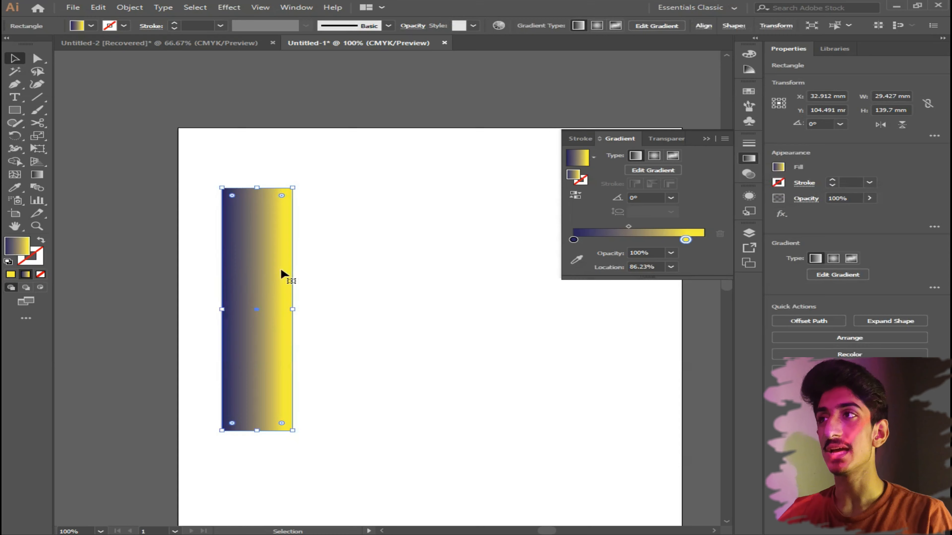
- Draw an ellipse about 83 mm wide and 83 mm high and move it close beside the rectangle
{"action": "scroll", "coordinate": [255, 270], "scroll_direction": "up", "scroll_amount": 2}
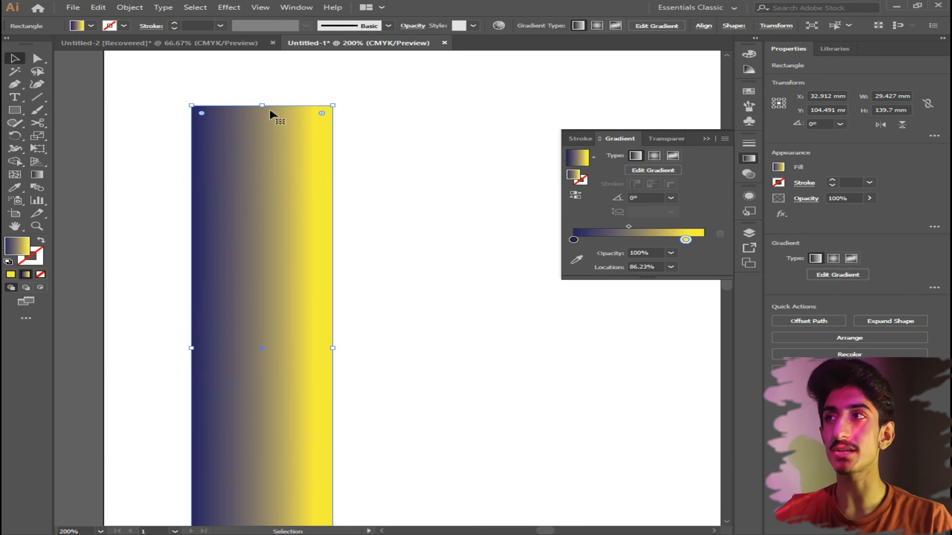
{"action": "left_click_drag", "start_coordinate": [436, 267], "coordinate": [262, 267]}
{"action": "left_click", "coordinate": [14, 110]}
{"action": "left_click", "coordinate": [75, 134]}
{"action": "left_click_drag", "start_coordinate": [310, 217], "coordinate": [709, 506]}
{"action": "left_click", "coordinate": [12, 58]}
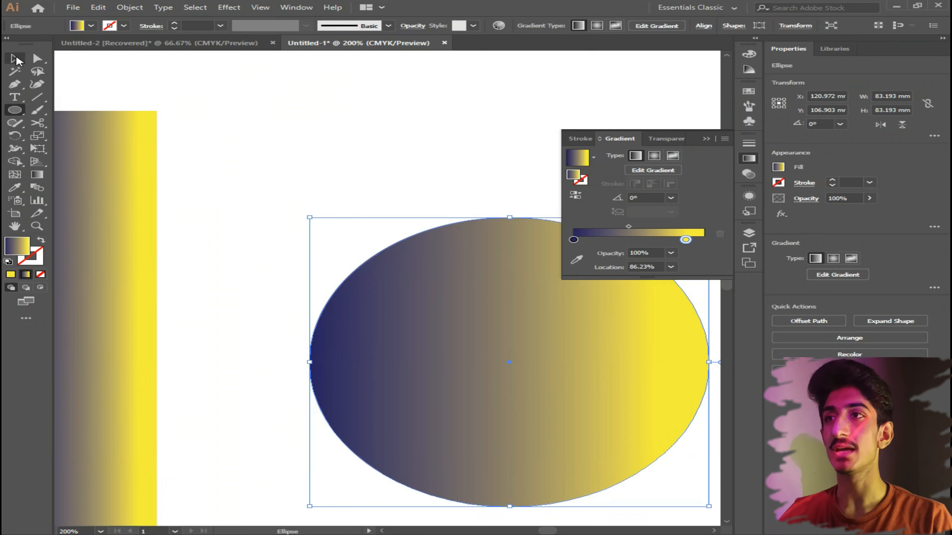
{"action": "left_click_drag", "start_coordinate": [508, 362], "coordinate": [379, 276]}
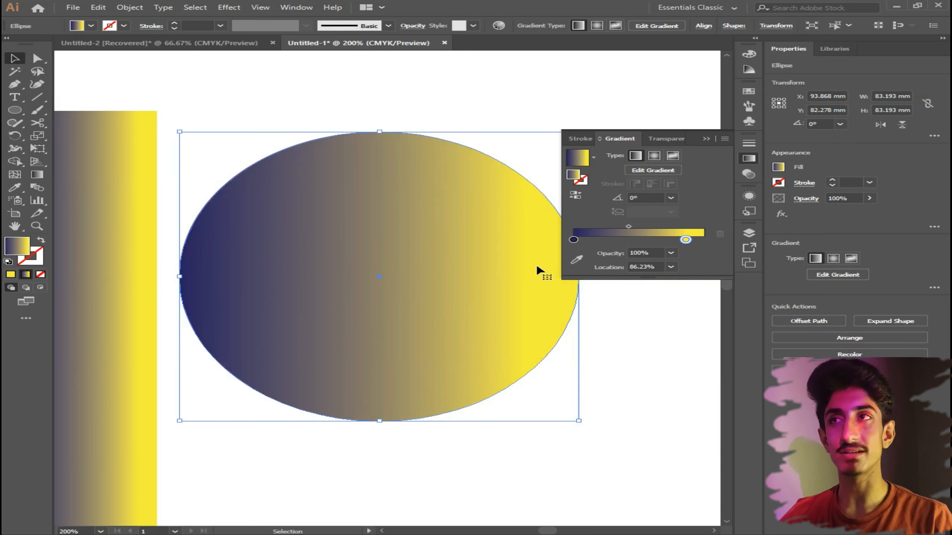
- Change the ellipse's gradient type to Radial
{"action": "scroll", "coordinate": [523, 273], "scroll_direction": "down", "scroll_amount": 1}
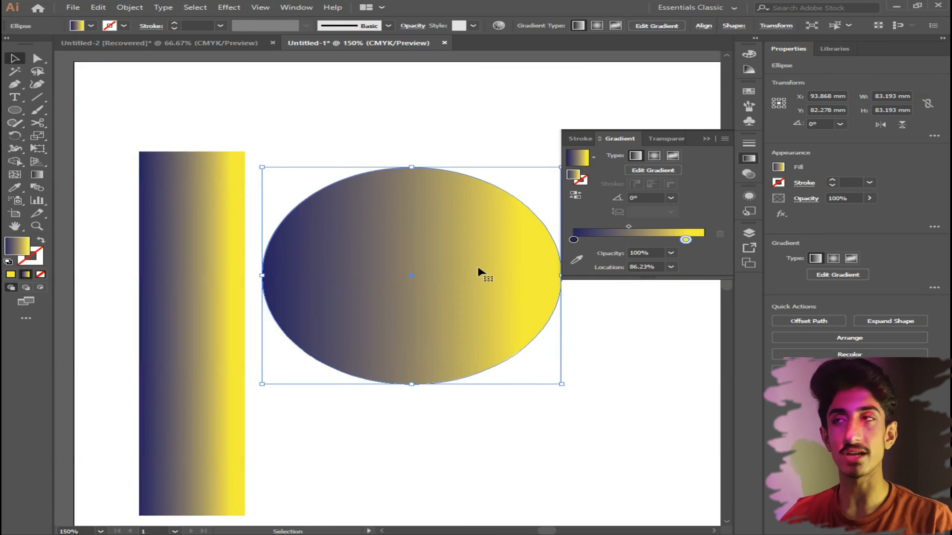
{"action": "left_click_drag", "start_coordinate": [485, 274], "coordinate": [423, 272]}
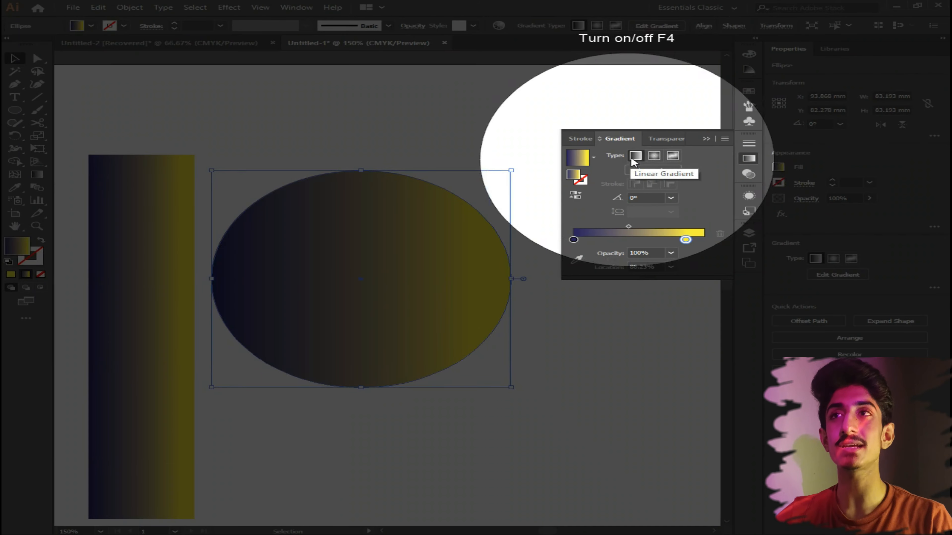
{"action": "left_click", "coordinate": [654, 156]}
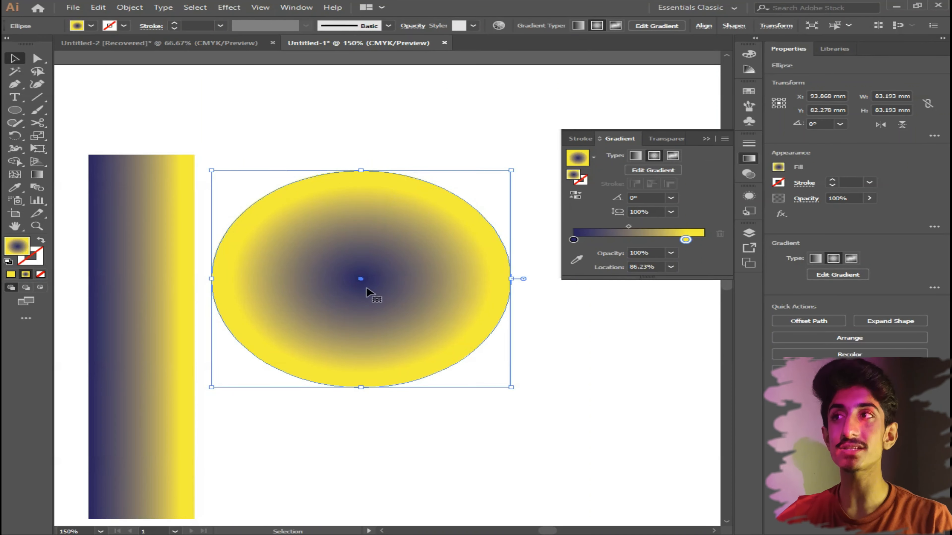
- Enlarge the dark center of the radial gradient, with yellow at its outer end, the midpoint nearer yellow and dark blue at about 25%
{"action": "left_click_drag", "start_coordinate": [683, 241], "coordinate": [698, 243]}
{"action": "mouse_move", "coordinate": [638, 227]}
{"action": "left_mouse_down"}
{"action": "mouse_move", "coordinate": [677, 227]}
{"action": "mouse_move", "coordinate": [657, 227]}
{"action": "left_mouse_up"}
{"action": "left_click_drag", "start_coordinate": [573, 240], "coordinate": [605, 239]}
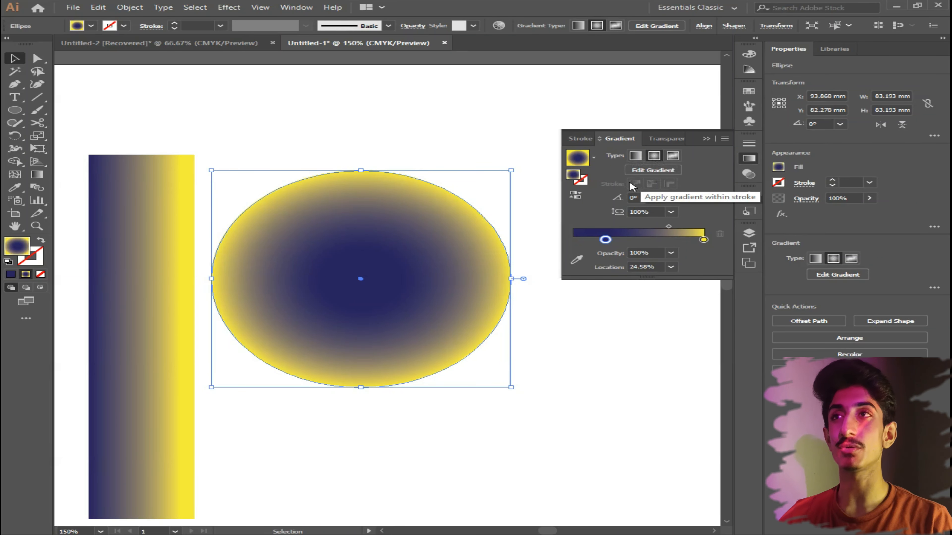
- Draw a wavy freehand line across the artboard below the shapes with the Pencil tool, and deselect it
{"action": "key", "text": "ctrl+0"}
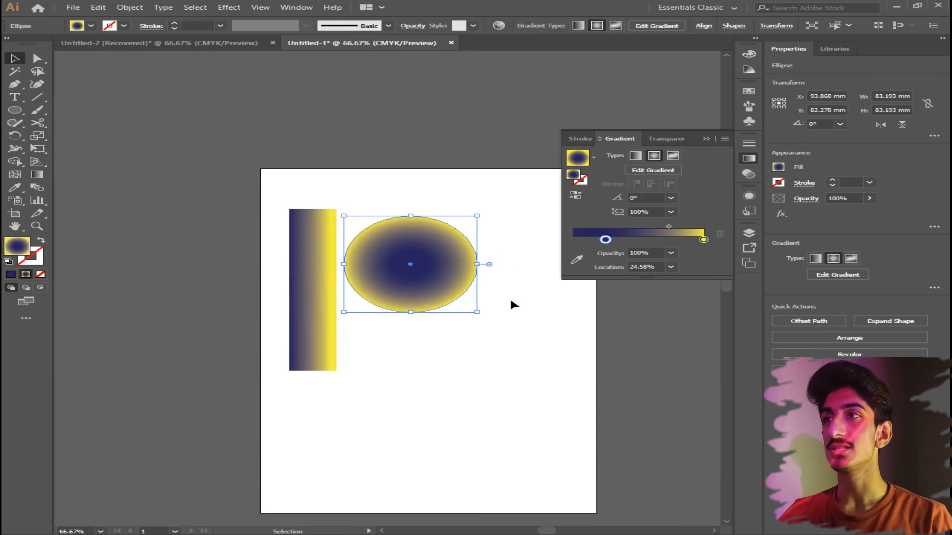
{"action": "left_click", "coordinate": [446, 341]}
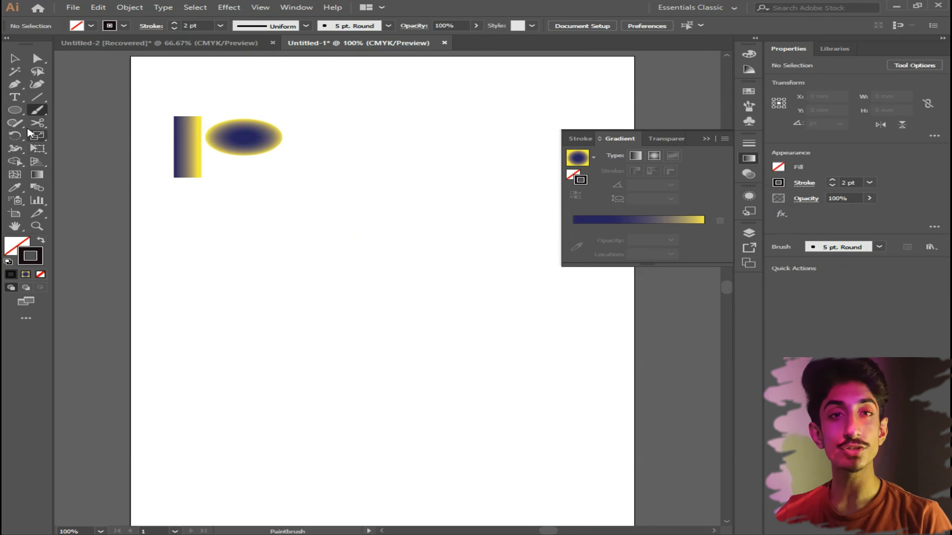
{"action": "left_click", "coordinate": [16, 122]}
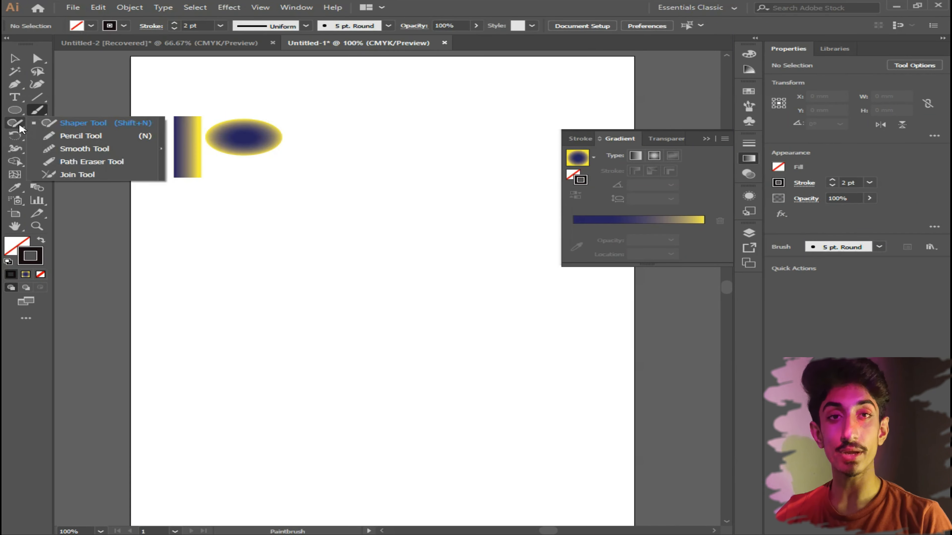
{"action": "left_click", "coordinate": [55, 134]}
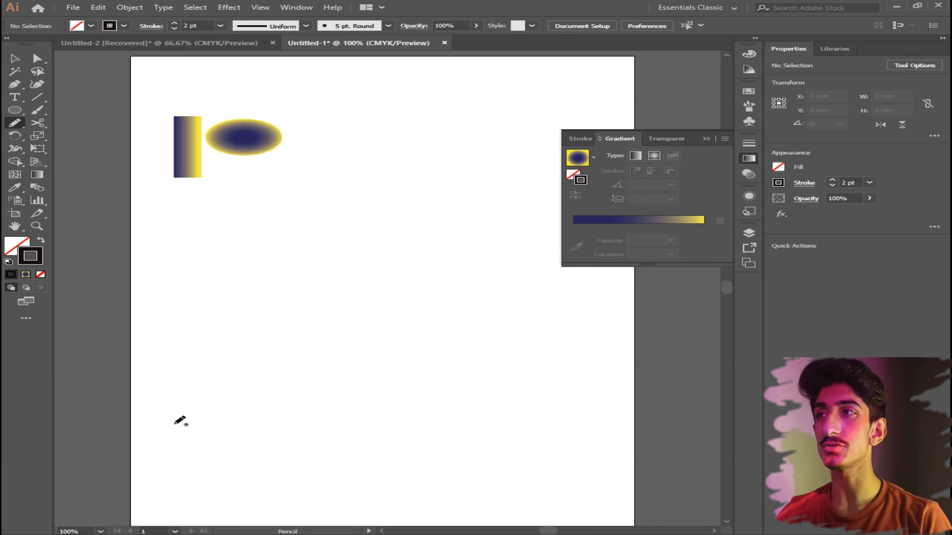
{"action": "mouse_move", "coordinate": [187, 384]}
{"action": "left_mouse_down"}
{"action": "mouse_move", "coordinate": [453, 397]}
{"action": "mouse_move", "coordinate": [560, 328]}
{"action": "left_mouse_up"}
{"action": "left_click", "coordinate": [14, 58]}
{"action": "left_click", "coordinate": [475, 427]}
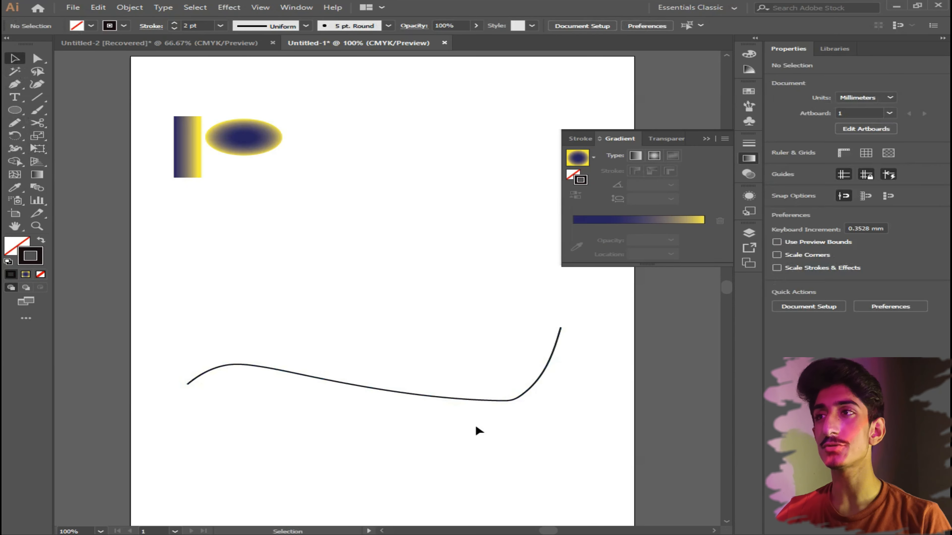
- Apply the dark blue and yellow radial gradient to the wavy line's stroke and move its dark blue stop to 0%
{"action": "scroll", "coordinate": [352, 419], "scroll_direction": "up", "scroll_amount": 1}
{"action": "mouse_move", "coordinate": [420, 349]}
{"action": "left_mouse_down"}
{"action": "mouse_move", "coordinate": [372, 359]}
{"action": "mouse_move", "coordinate": [540, 441]}
{"action": "left_mouse_up"}
{"action": "left_click", "coordinate": [676, 219]}
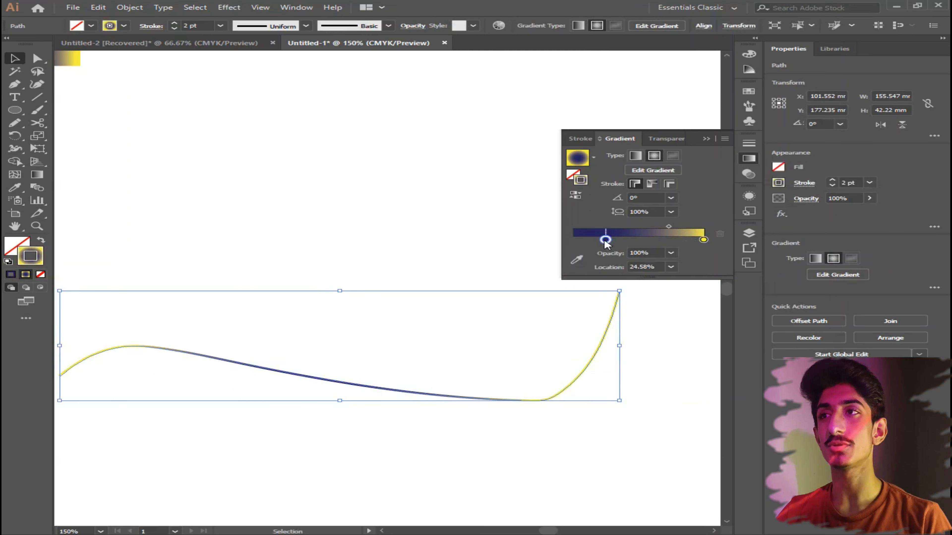
{"action": "left_click_drag", "start_coordinate": [605, 240], "coordinate": [574, 240]}
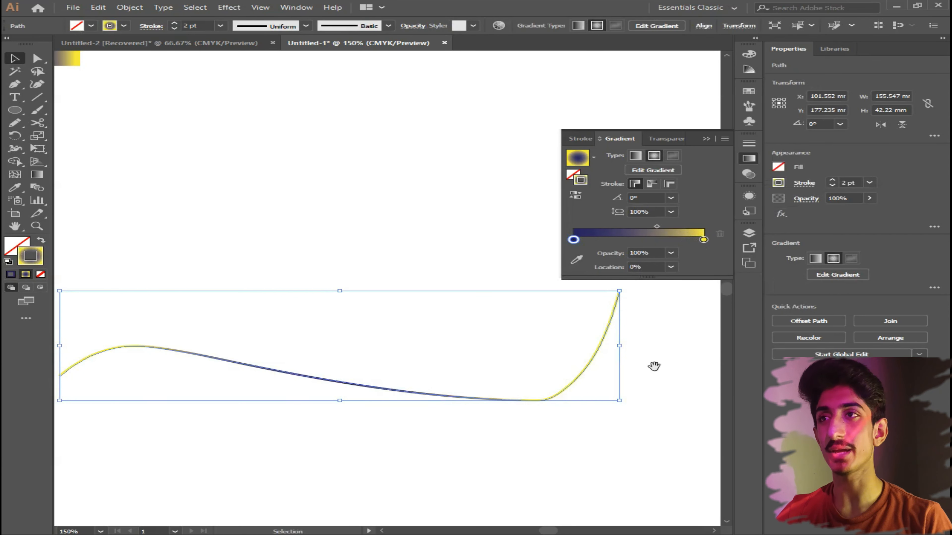
{"action": "left_click_drag", "start_coordinate": [654, 365], "coordinate": [481, 372]}
{"action": "scroll", "coordinate": [438, 401], "scroll_direction": "up", "scroll_amount": 2}
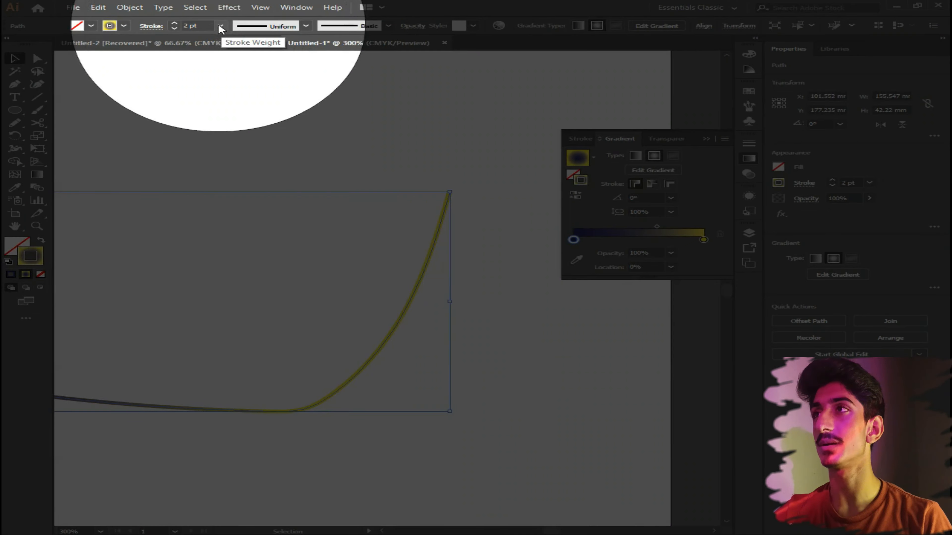
- Set the wavy line's stroke weight to 5 pt
{"action": "left_click", "coordinate": [220, 26]}
{"action": "left_click", "coordinate": [244, 119]}
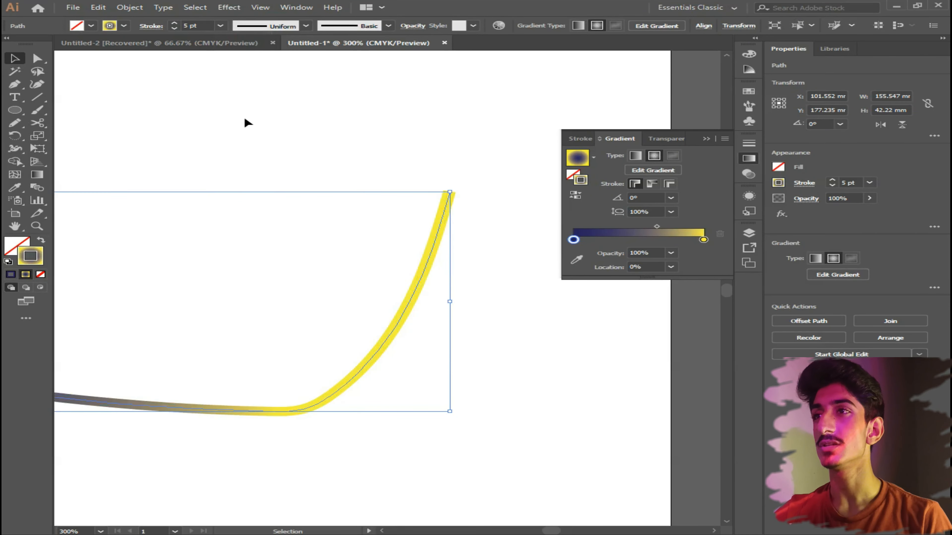
{"action": "left_click_drag", "start_coordinate": [470, 231], "coordinate": [546, 258]}
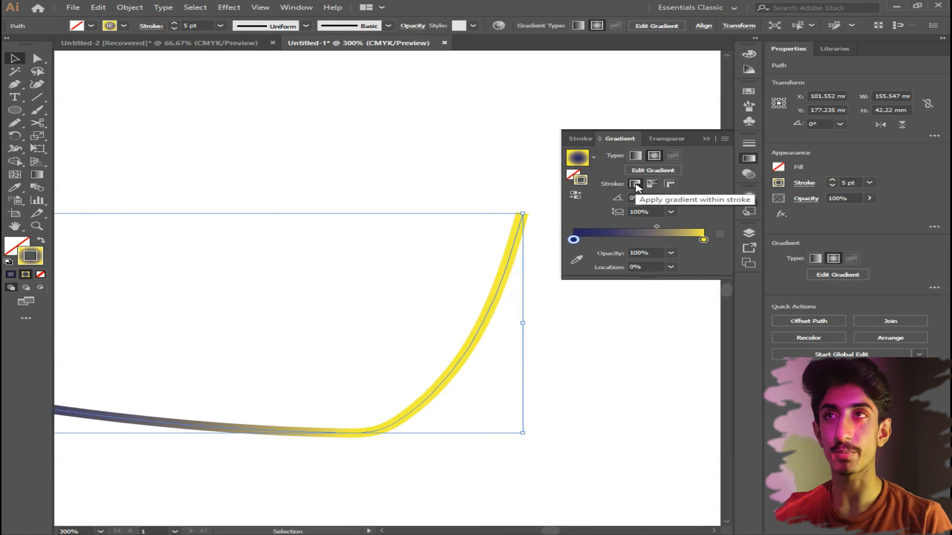
- Try the radial gradient along the wavy line's stroke, and switch it to run across the stroke
{"action": "left_click", "coordinate": [651, 184]}
{"action": "left_click_drag", "start_coordinate": [247, 278], "coordinate": [483, 268]}
{"action": "scroll", "coordinate": [494, 303], "scroll_direction": "down", "scroll_amount": 2}
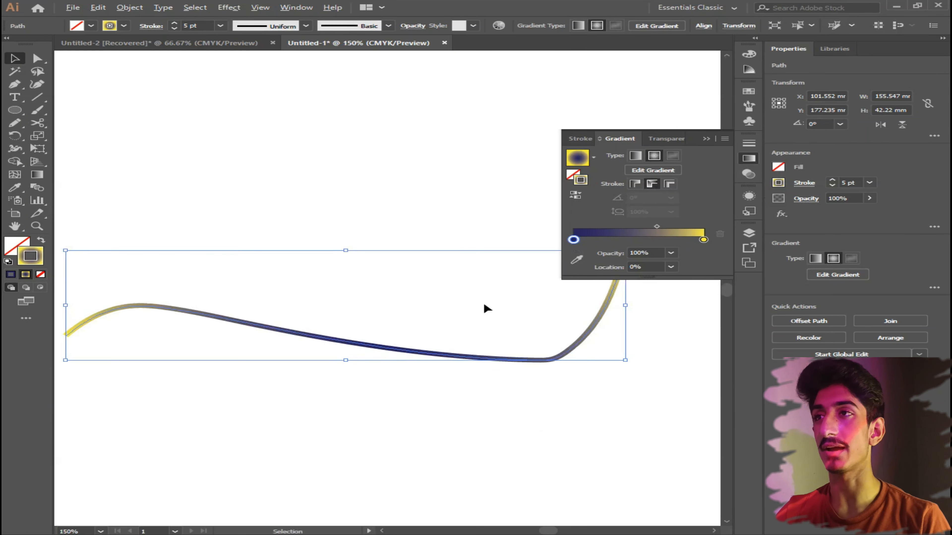
{"action": "left_click", "coordinate": [670, 184]}
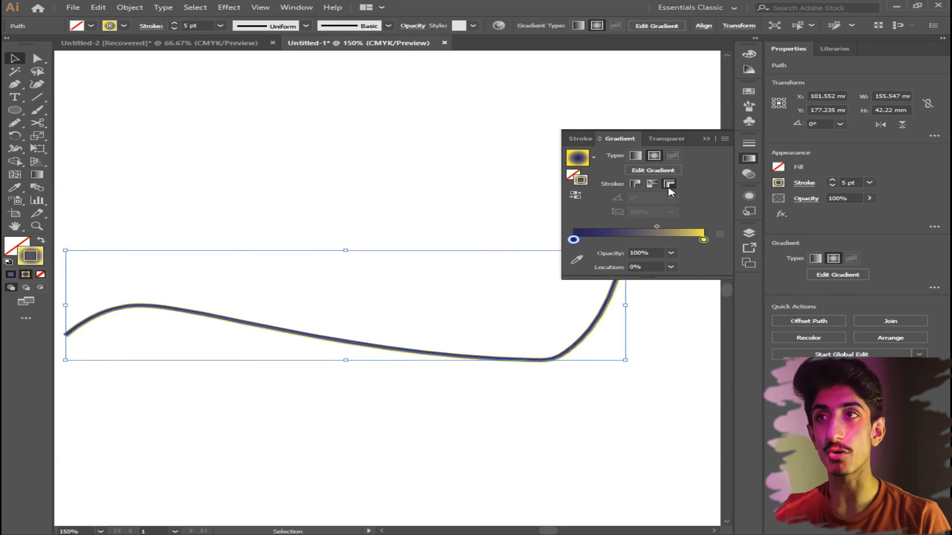
- Draw an unfilled rectangle about 60 mm by 60 mm above the wavy line's end, stroked with the 5 pt blue and yellow radial gradient
{"action": "left_click_drag", "start_coordinate": [491, 206], "coordinate": [215, 384]}
{"action": "left_click", "coordinate": [14, 110]}
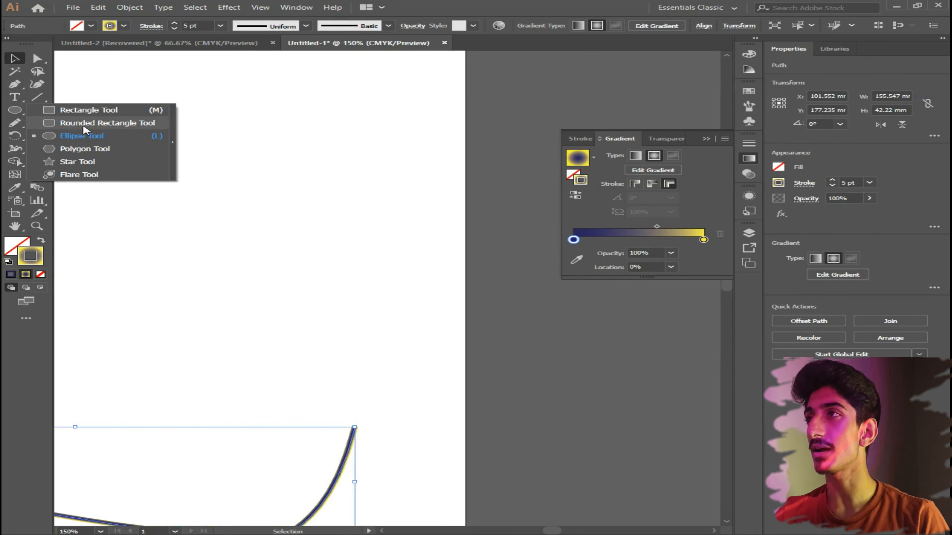
{"action": "left_click", "coordinate": [90, 110]}
{"action": "left_click_drag", "start_coordinate": [223, 220], "coordinate": [439, 376]}
{"action": "scroll", "coordinate": [342, 354], "scroll_direction": "up", "scroll_amount": 2}
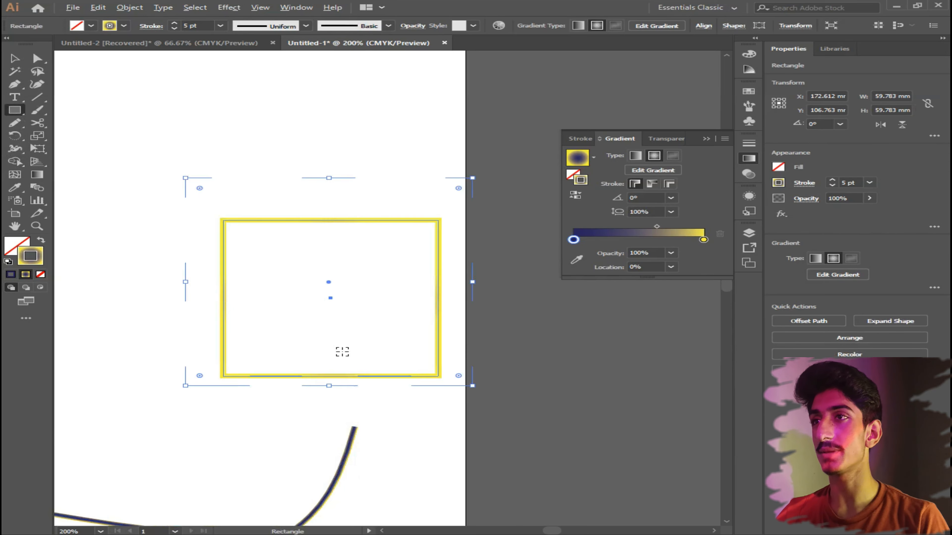
{"action": "left_click_drag", "start_coordinate": [417, 251], "coordinate": [419, 266]}
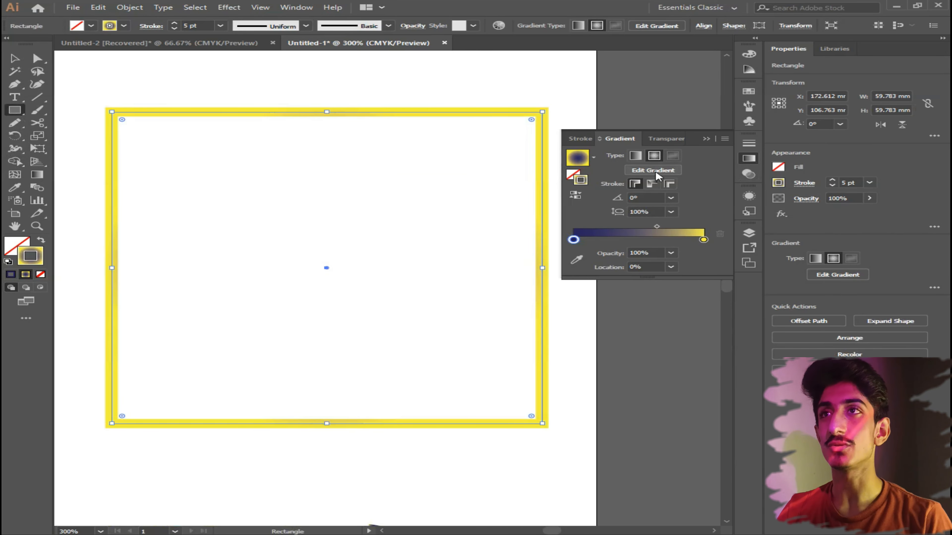
- Apply the gradient along the rectangle's stroke and reselect the rectangle with the Selection tool
{"action": "left_click", "coordinate": [651, 185]}
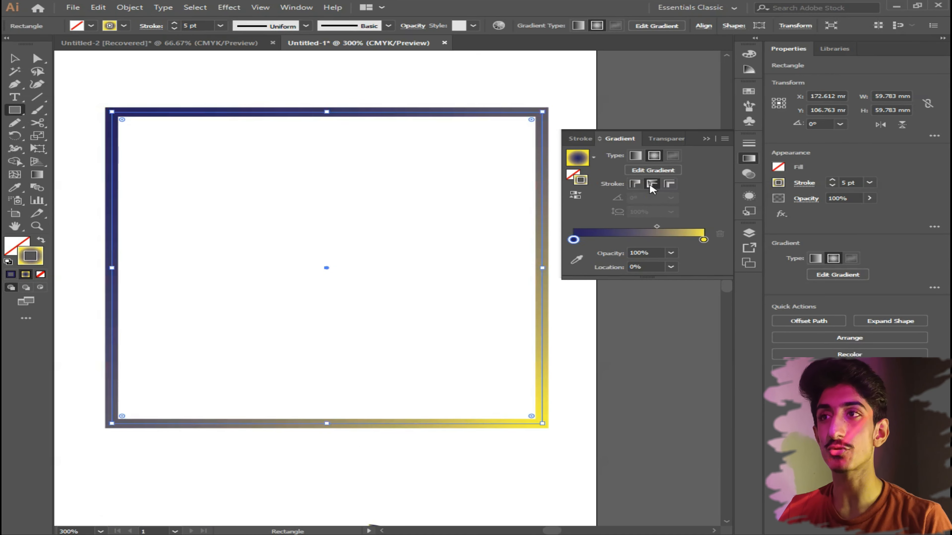
{"action": "key", "text": "v"}
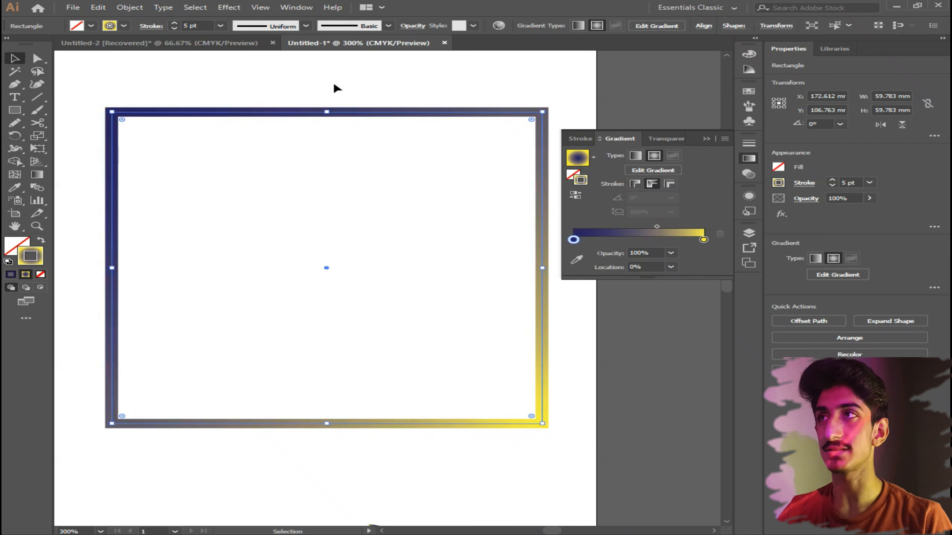
{"action": "left_click", "coordinate": [390, 165]}
{"action": "left_click_drag", "start_coordinate": [317, 99], "coordinate": [412, 202]}
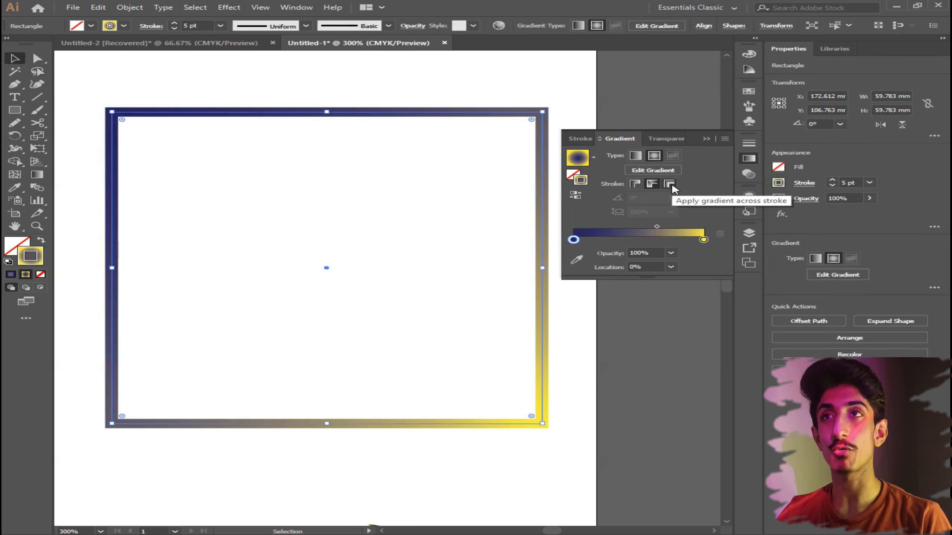
- Apply the gradient across the rectangle's stroke, deselect it and inspect its edge up close
{"action": "left_click", "coordinate": [670, 184]}
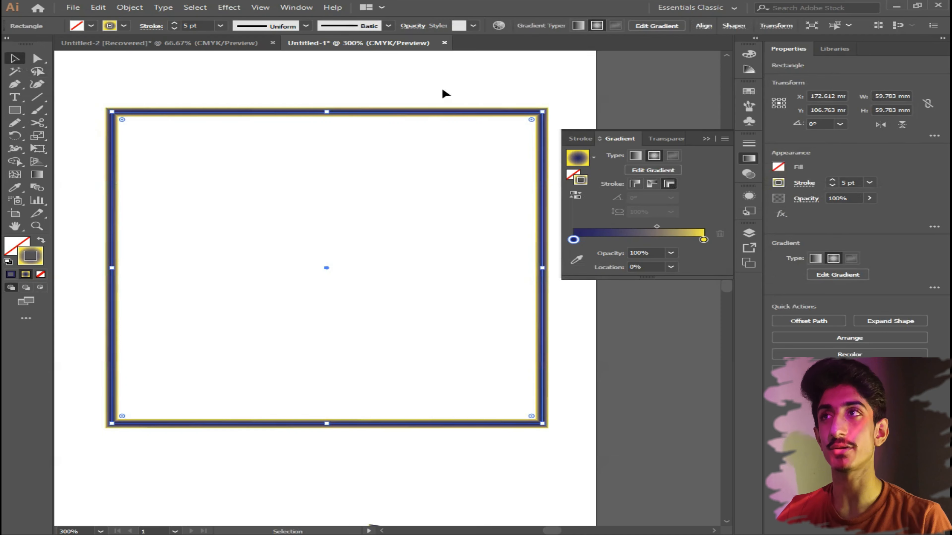
{"action": "left_click", "coordinate": [478, 121]}
{"action": "scroll", "coordinate": [427, 115], "scroll_direction": "up", "scroll_amount": 2}
{"action": "left_click_drag", "start_coordinate": [425, 111], "coordinate": [434, 214]}
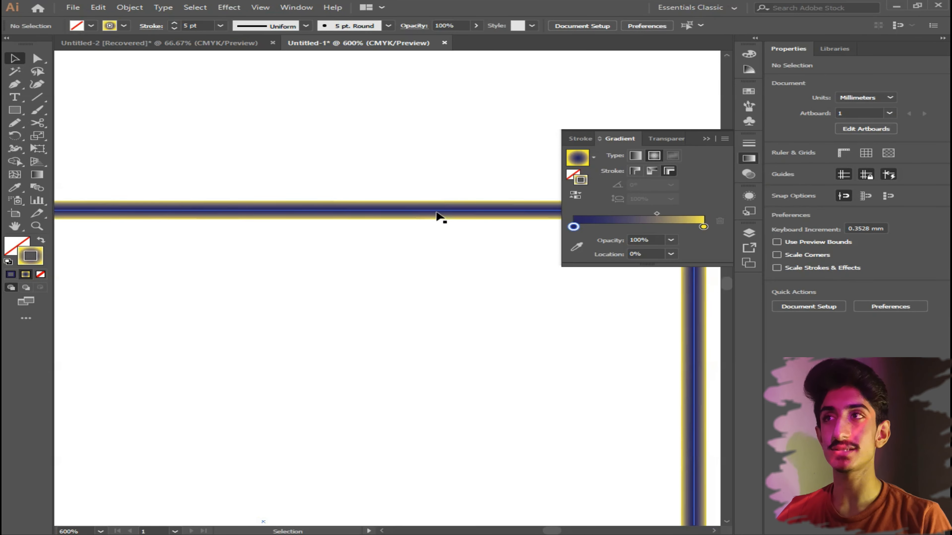
{"action": "scroll", "coordinate": [428, 223], "scroll_direction": "down", "scroll_amount": 2}
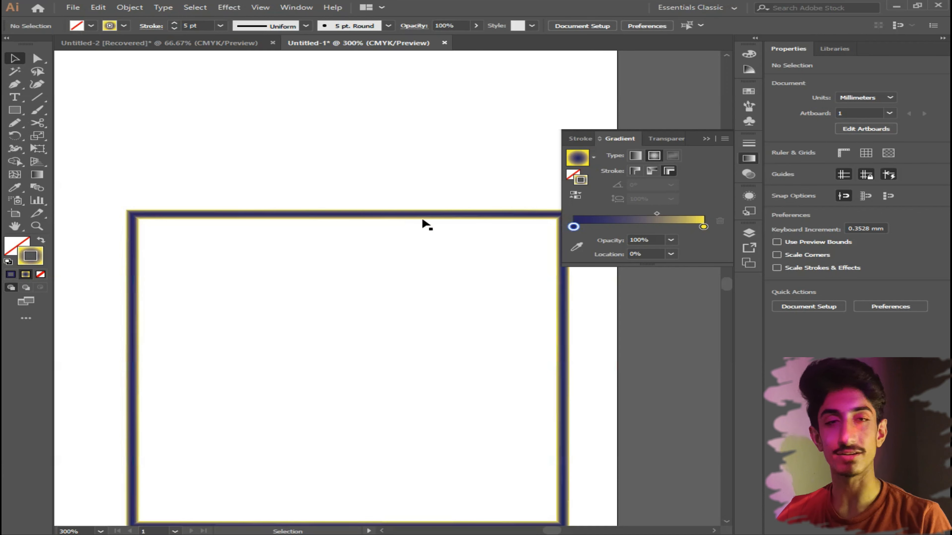
- Switch the rectangle's gradient back to run along the stroke, and deselect the rectangle
{"action": "left_click", "coordinate": [651, 171]}
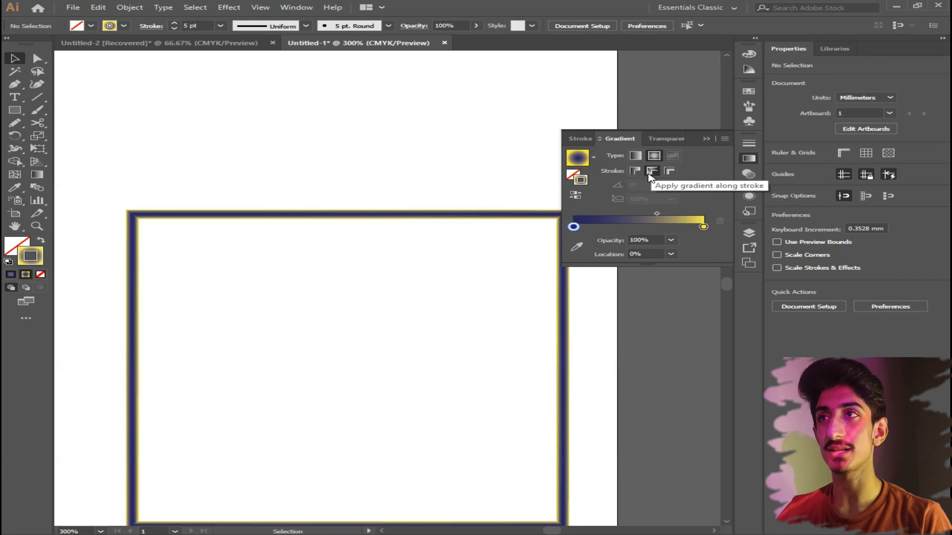
{"action": "left_click_drag", "start_coordinate": [381, 273], "coordinate": [441, 318]}
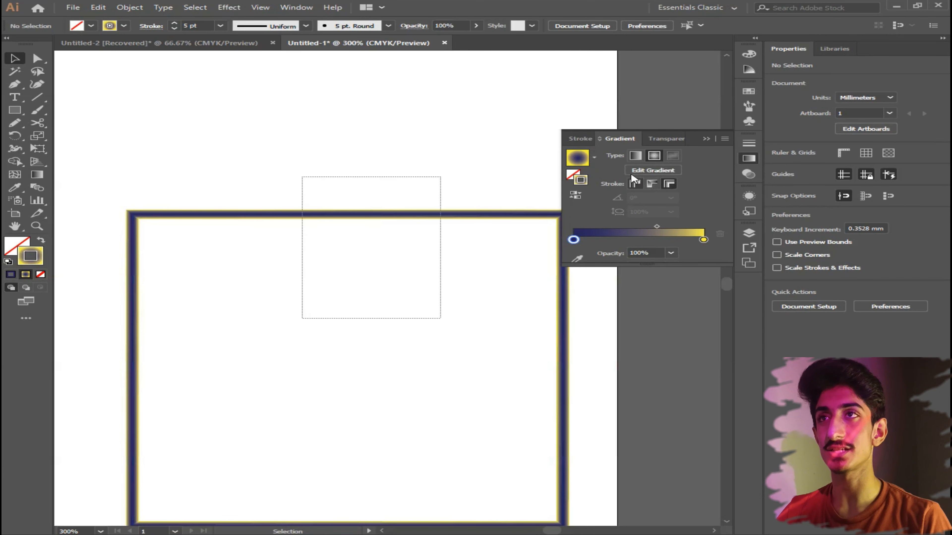
{"action": "left_click", "coordinate": [648, 184]}
{"action": "left_click", "coordinate": [376, 161]}
{"action": "left_click", "coordinate": [540, 320]}
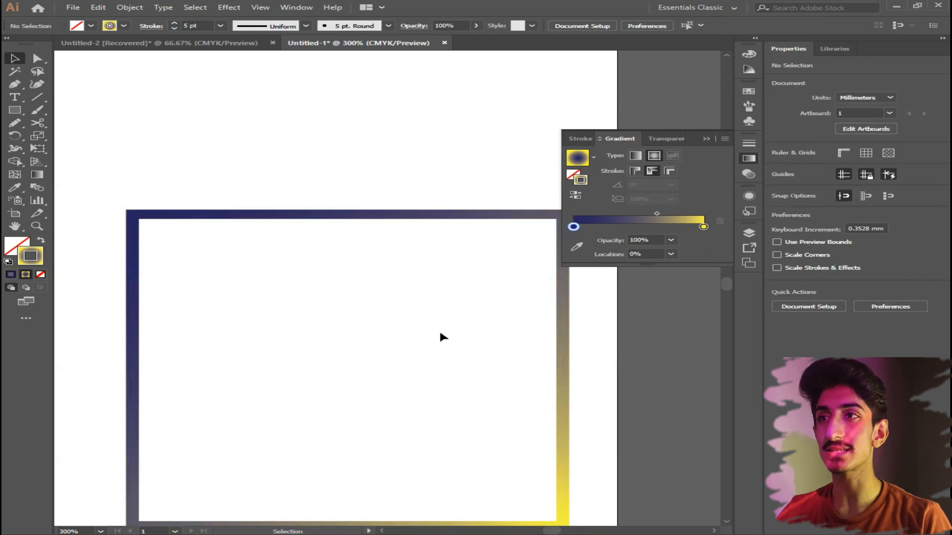
{"action": "left_click_drag", "start_coordinate": [501, 413], "coordinate": [485, 350]}
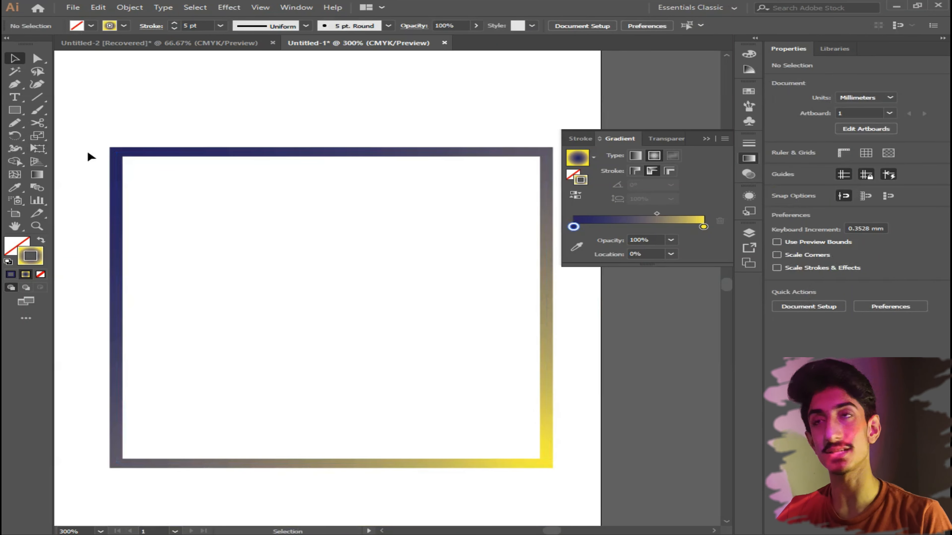
- Apply the gradient within the rectangle's stroke and deselect the rectangle
{"action": "left_click_drag", "start_coordinate": [380, 143], "coordinate": [480, 219]}
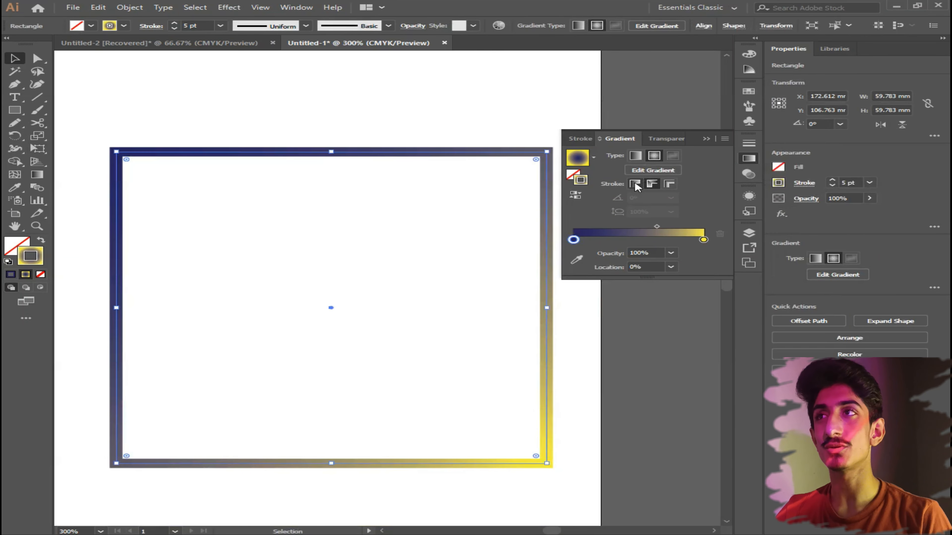
{"action": "left_click", "coordinate": [462, 107]}
{"action": "scroll", "coordinate": [354, 188], "scroll_direction": "down", "scroll_amount": 1}
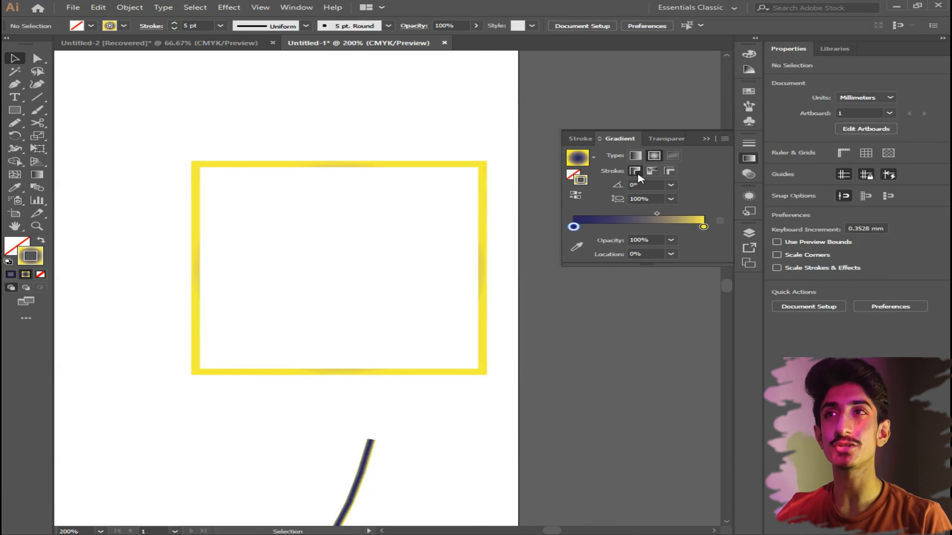
- Draw a red ellipse without a stroke, about 113 mm wide and 129 mm high, on the empty artboard and deselect it
{"action": "left_click_drag", "start_coordinate": [251, 236], "coordinate": [637, 367]}
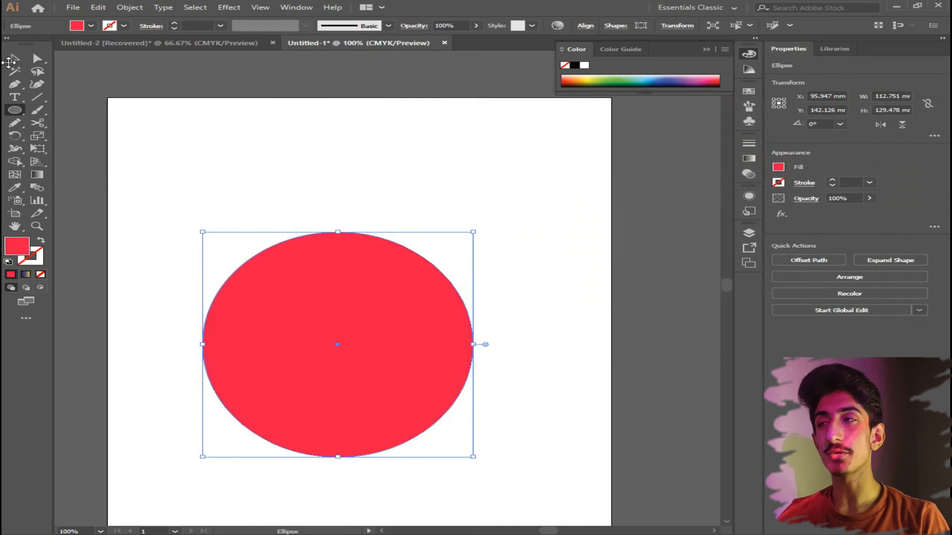
{"action": "left_click", "coordinate": [9, 60]}
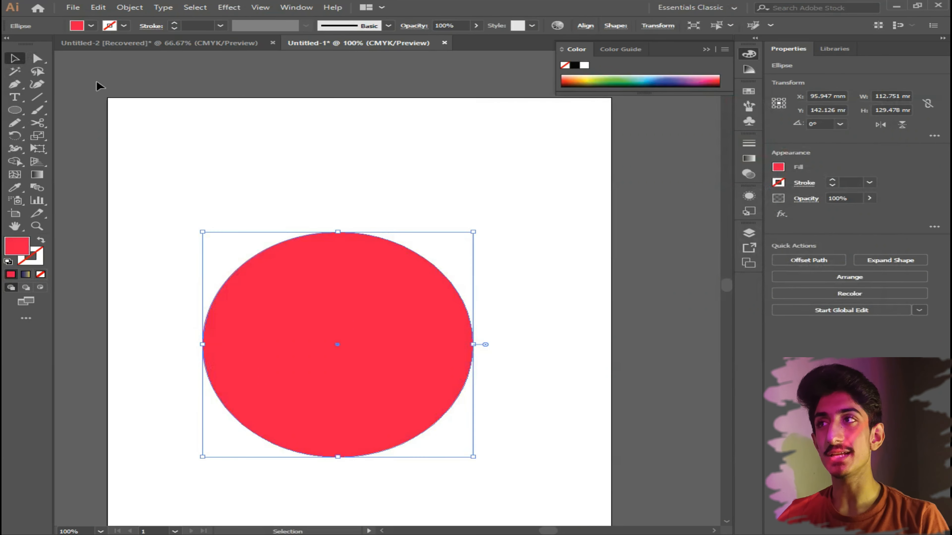
{"action": "left_click", "coordinate": [471, 218]}
{"action": "left_click_drag", "start_coordinate": [471, 296], "coordinate": [487, 282]}
- Fill the red ellipse with the dark blue to yellow linear gradient, with the Gradient tool active
{"action": "left_click_drag", "start_coordinate": [171, 159], "coordinate": [507, 464]}
{"action": "key", "text": "g"}
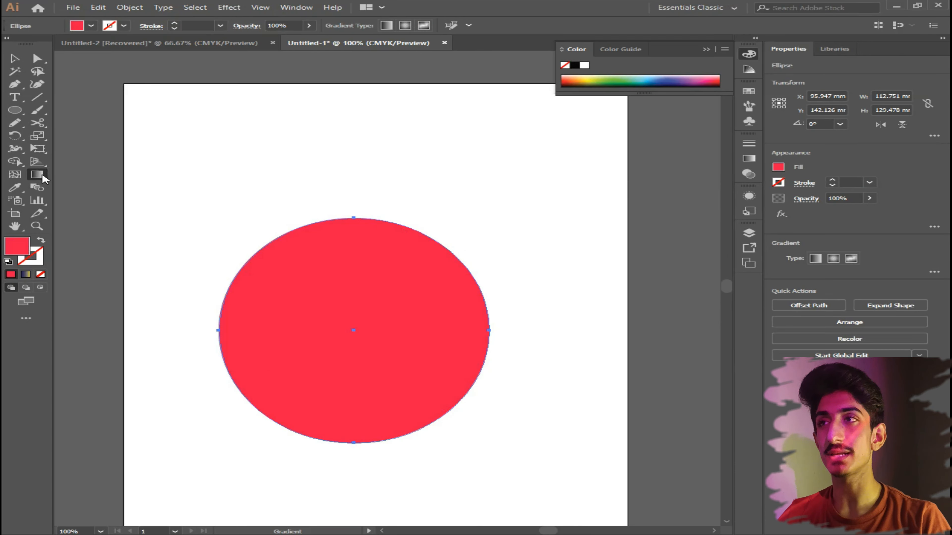
{"action": "left_click", "coordinate": [25, 274]}
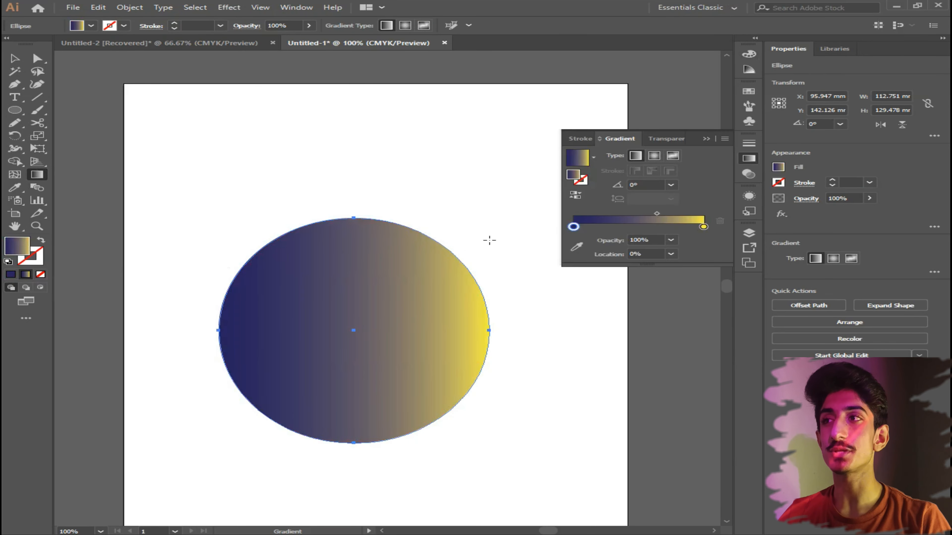
- Redraw the ellipse's gradient direction several times with the Gradient tool, ending from lower right toward the center at about 138.8°, and deselect the ellipse
{"action": "left_click_drag", "start_coordinate": [442, 254], "coordinate": [315, 386]}
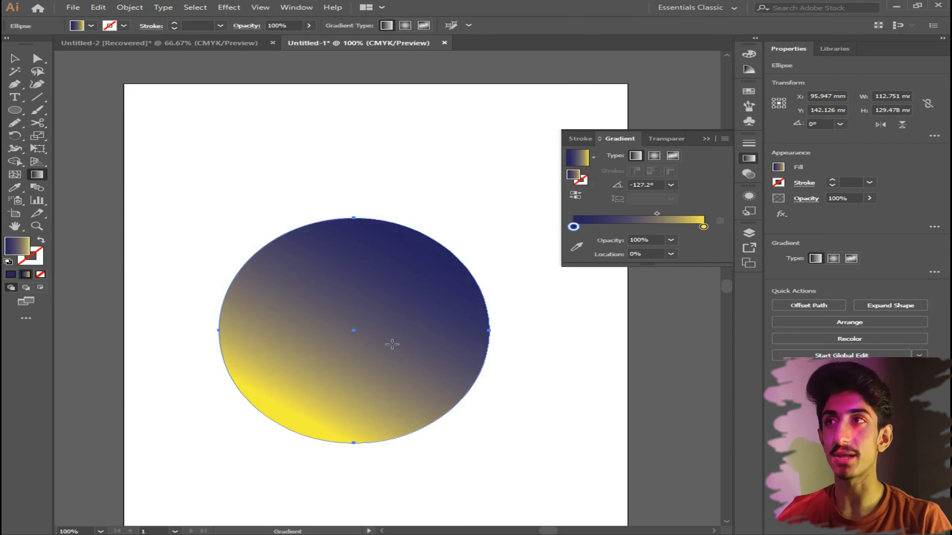
{"action": "left_click_drag", "start_coordinate": [515, 202], "coordinate": [351, 440]}
{"action": "mouse_move", "coordinate": [261, 267]}
{"action": "left_mouse_down"}
{"action": "mouse_move", "coordinate": [548, 438]}
{"action": "mouse_move", "coordinate": [488, 381]}
{"action": "mouse_move", "coordinate": [446, 370]}
{"action": "left_mouse_up"}
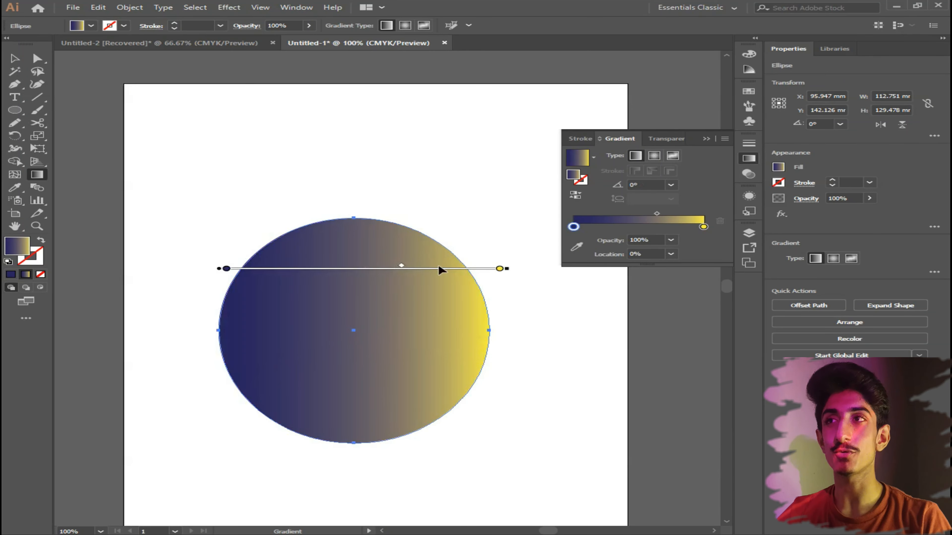
{"action": "left_click_drag", "start_coordinate": [447, 239], "coordinate": [329, 393]}
{"action": "left_click_drag", "start_coordinate": [212, 229], "coordinate": [408, 337]}
{"action": "left_click_drag", "start_coordinate": [361, 188], "coordinate": [362, 370]}
{"action": "left_click_drag", "start_coordinate": [198, 332], "coordinate": [410, 338]}
{"action": "left_click_drag", "start_coordinate": [481, 457], "coordinate": [320, 358]}
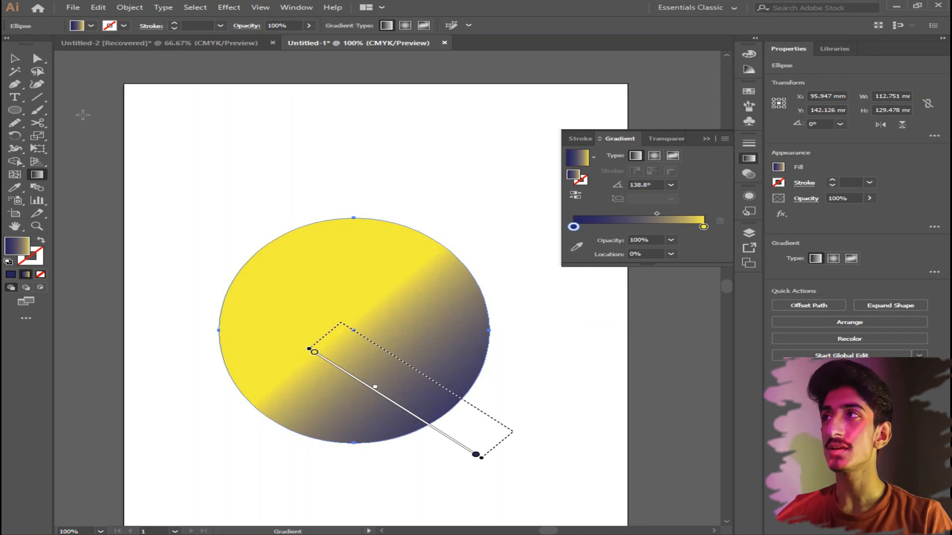
{"action": "left_click", "coordinate": [14, 58]}
{"action": "left_click", "coordinate": [426, 176]}
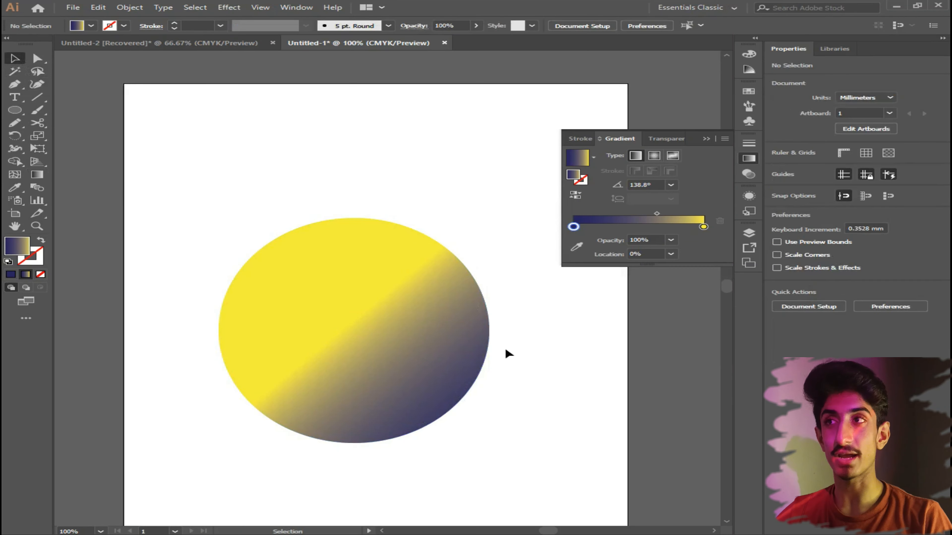
{"action": "left_click_drag", "start_coordinate": [505, 348], "coordinate": [446, 325]}
{"action": "left_click_drag", "start_coordinate": [437, 358], "coordinate": [527, 319]}
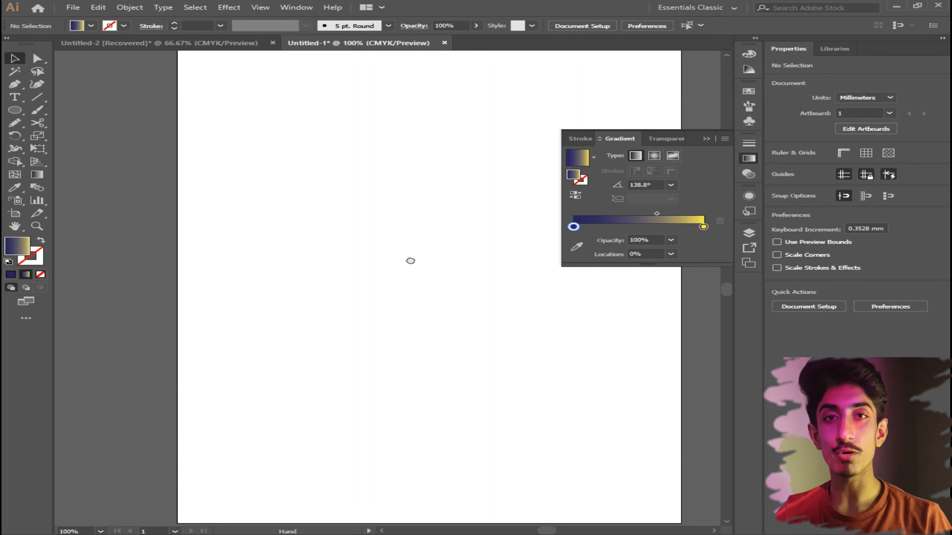
{"action": "left_click_drag", "start_coordinate": [419, 213], "coordinate": [390, 247]}
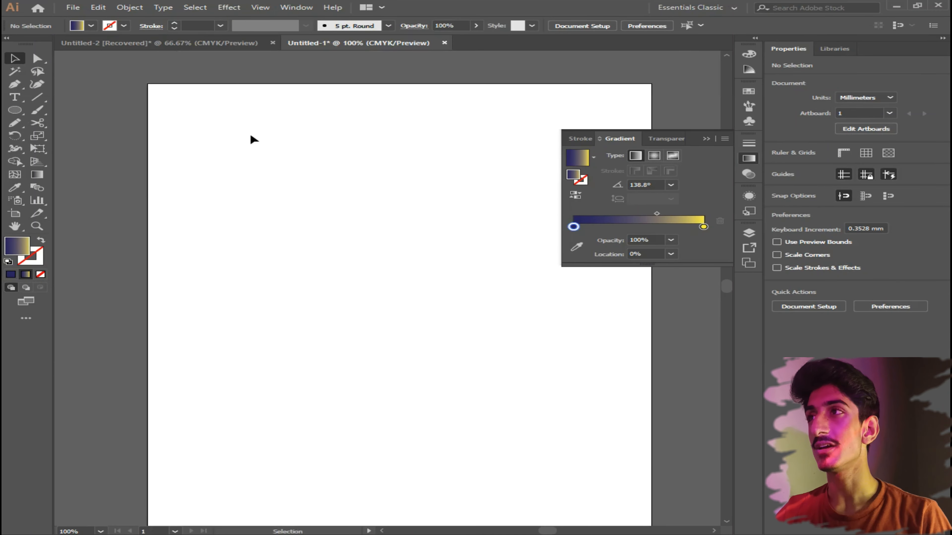
- Add the text "Ar Tech Talks" in black Myriad Pro Regular at about 55.47 pt near the artboard's middle, and deselect it
{"action": "left_click", "coordinate": [16, 98]}
{"action": "left_click", "coordinate": [248, 294]}
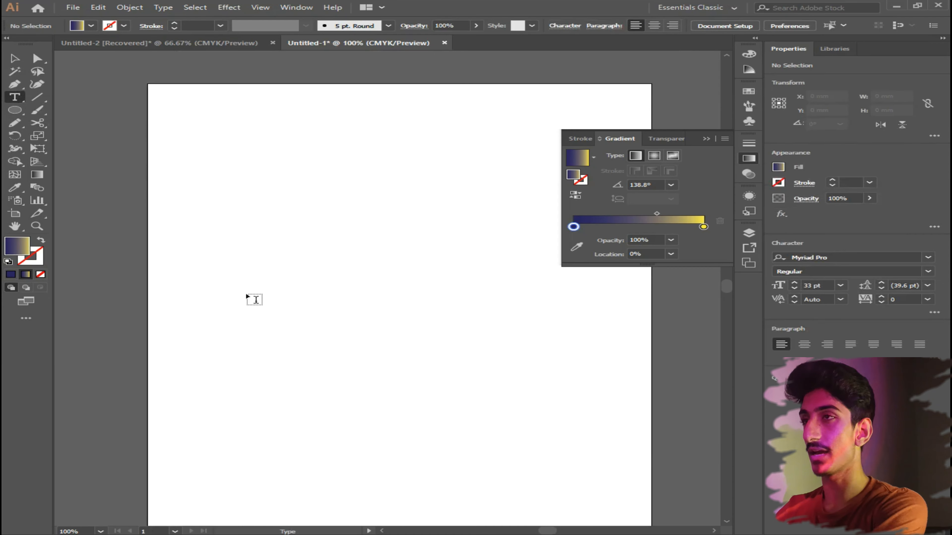
{"action": "type", "text": "Ar Tech Talks"}
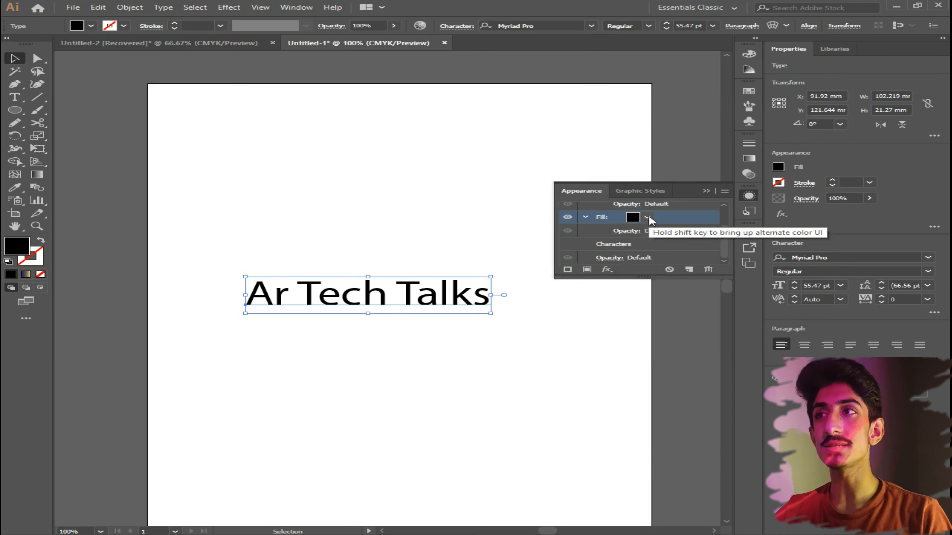
{"action": "left_click", "coordinate": [706, 191]}
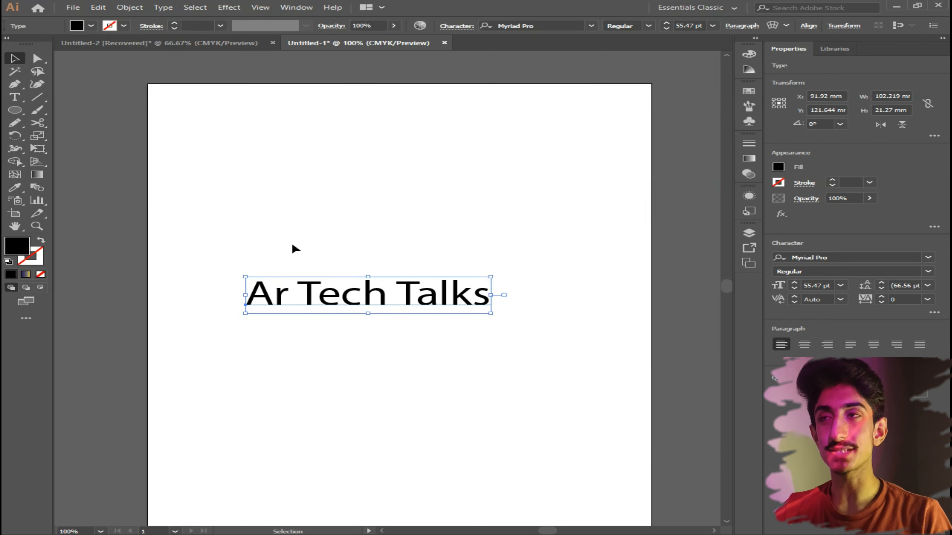
{"action": "left_click", "coordinate": [212, 222]}
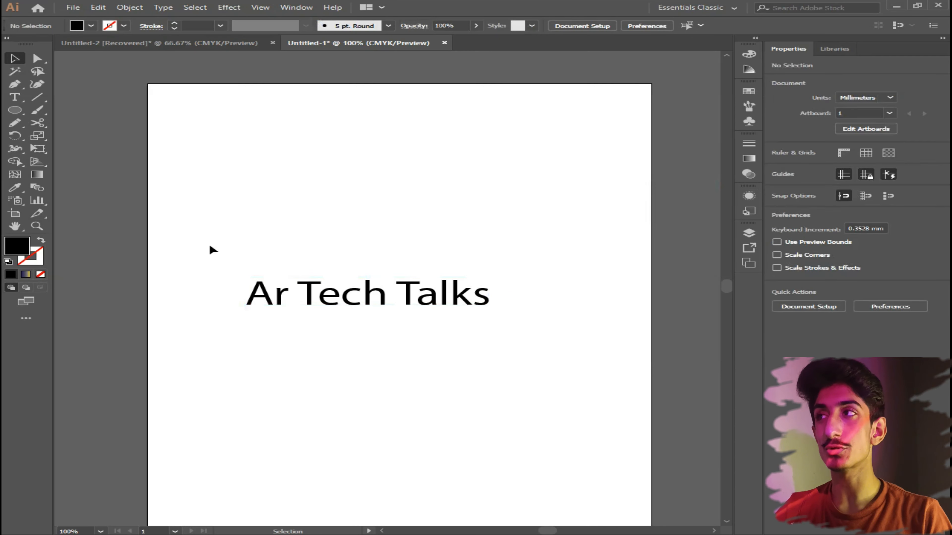
- Fill the text "Ar Tech Talks" with the white to black linear gradient through its Appearance attributes
{"action": "left_click_drag", "start_coordinate": [196, 219], "coordinate": [513, 397]}
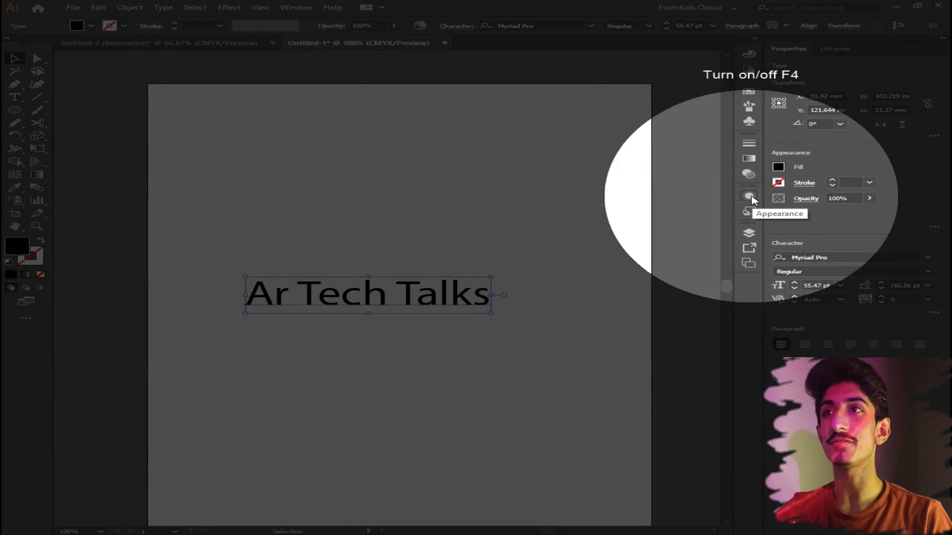
{"action": "left_click", "coordinate": [751, 195]}
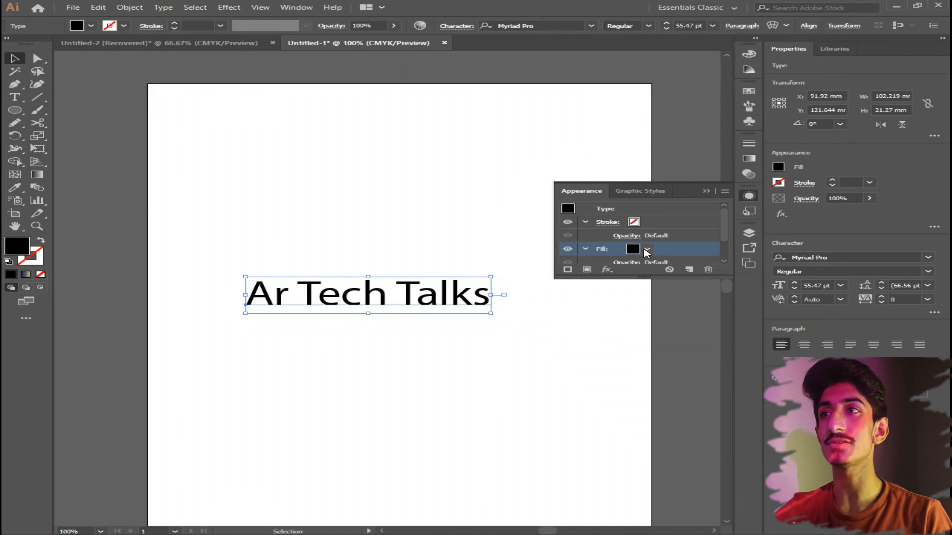
{"action": "left_click", "coordinate": [647, 249]}
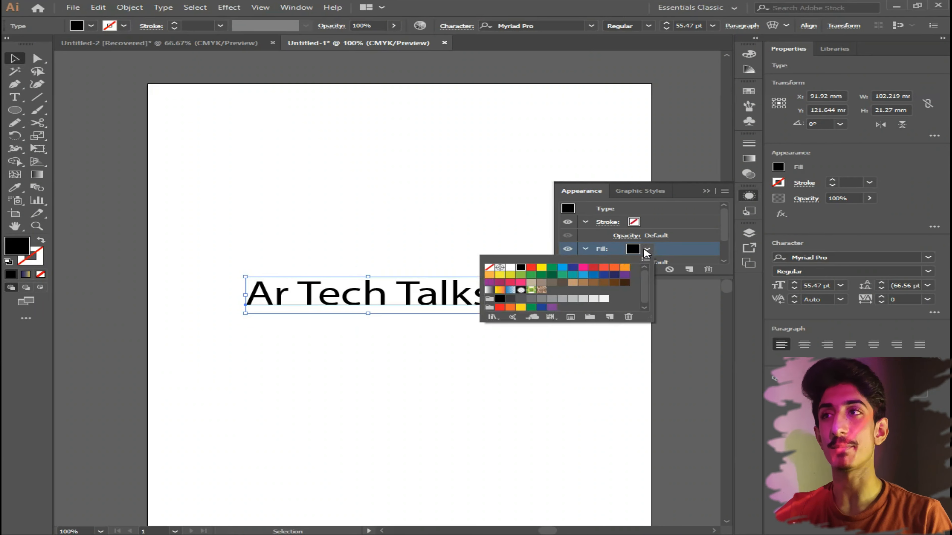
{"action": "left_click", "coordinate": [491, 291]}
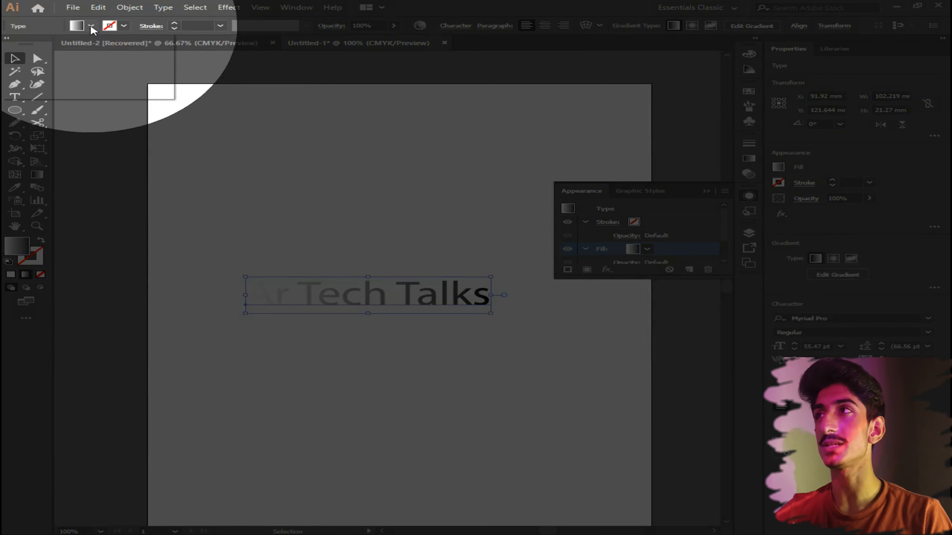
{"action": "left_click", "coordinate": [91, 26]}
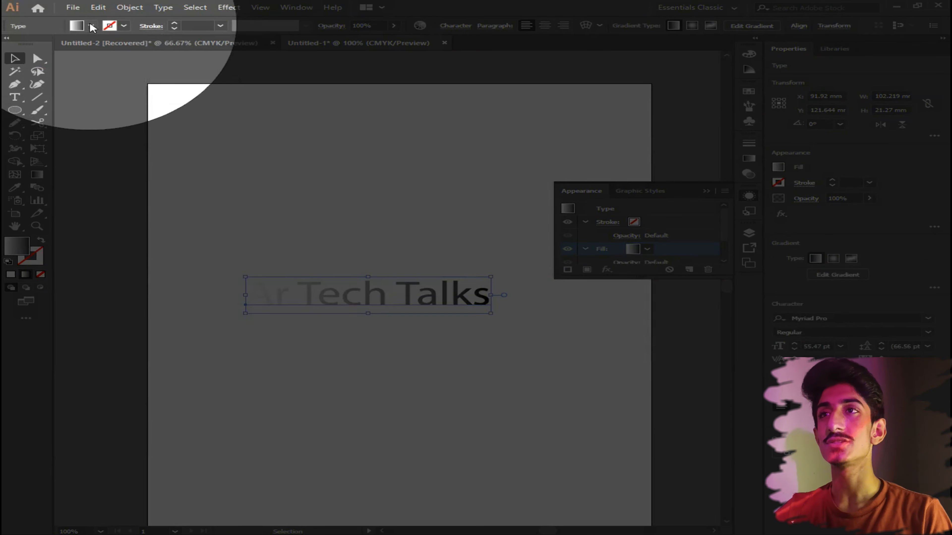
{"action": "left_click", "coordinate": [92, 27]}
{"action": "scroll", "coordinate": [657, 241], "scroll_direction": "down", "scroll_amount": 2}
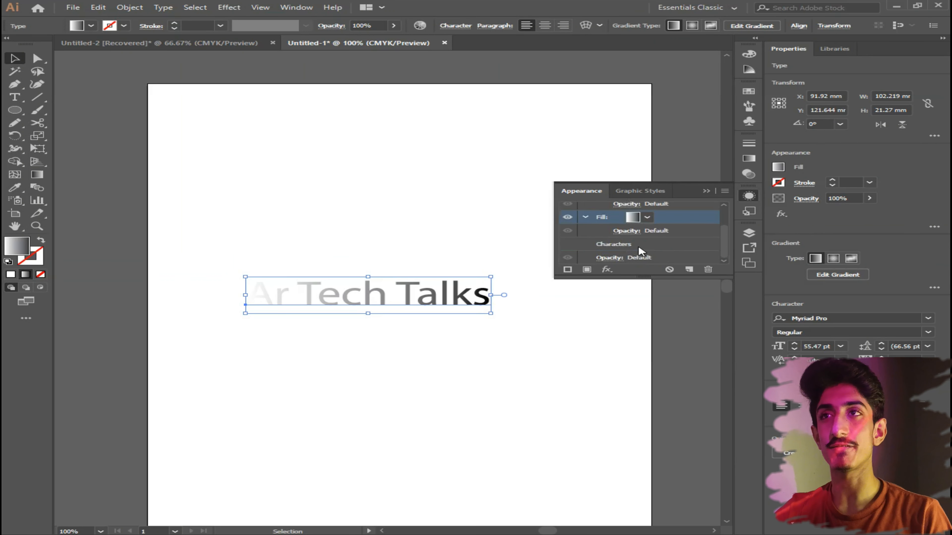
{"action": "scroll", "coordinate": [652, 247], "scroll_direction": "up", "scroll_amount": 2}
{"action": "left_click", "coordinate": [647, 250]}
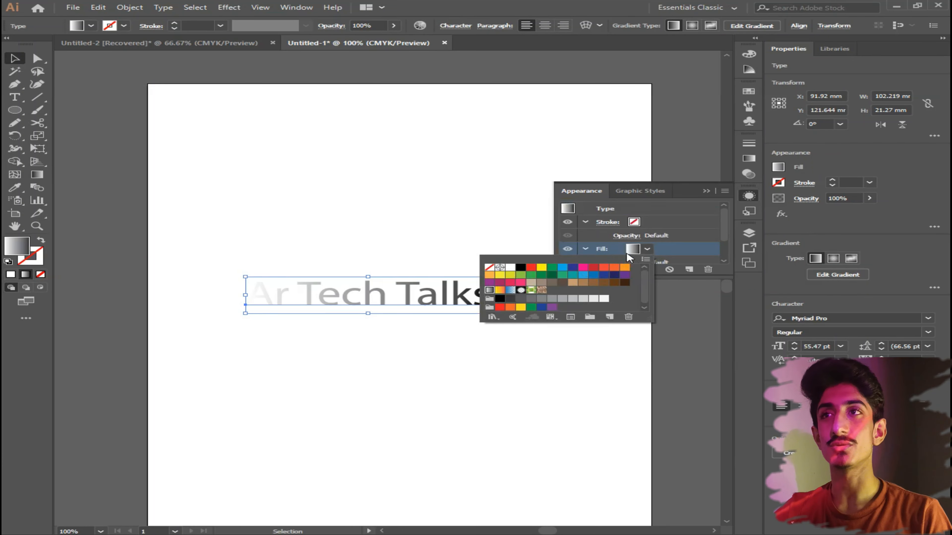
{"action": "left_click", "coordinate": [648, 251]}
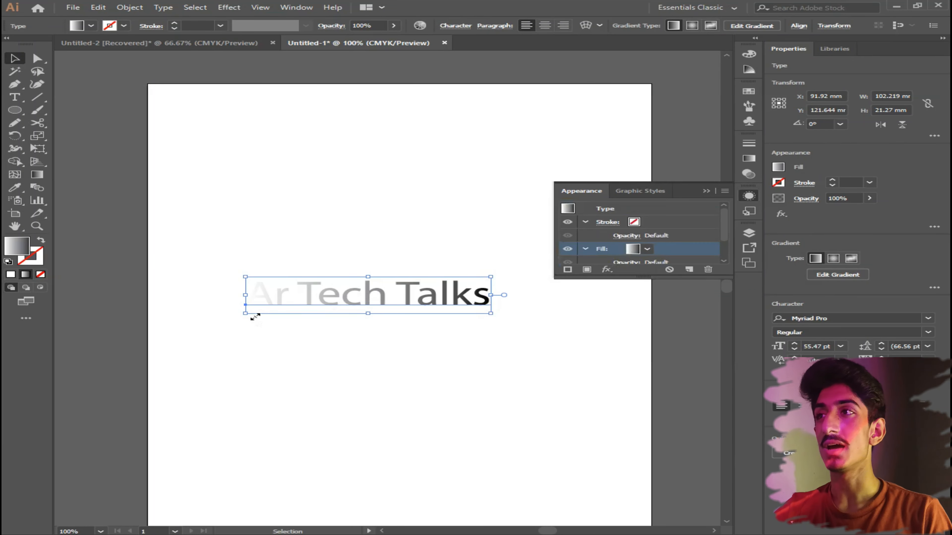
- Enlarge the text to about 97.77 pt and redraw its gradient direction several times, ending left to right across the first letters
{"action": "left_click_drag", "start_coordinate": [233, 325], "coordinate": [164, 342]}
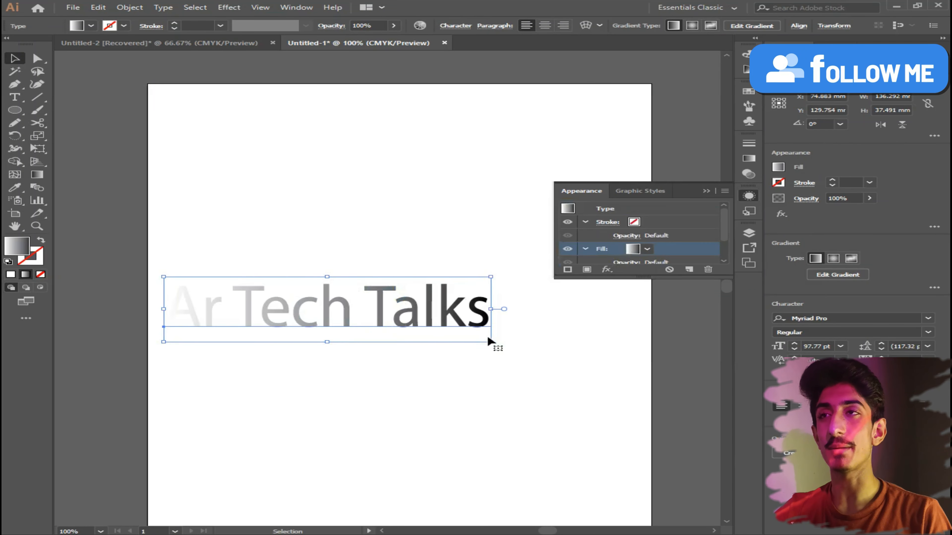
{"action": "left_click_drag", "start_coordinate": [488, 341], "coordinate": [495, 342]}
{"action": "key", "text": "g"}
{"action": "left_click_drag", "start_coordinate": [464, 307], "coordinate": [254, 304]}
{"action": "left_click_drag", "start_coordinate": [169, 306], "coordinate": [299, 313]}
{"action": "left_click_drag", "start_coordinate": [338, 350], "coordinate": [266, 291]}
{"action": "left_click_drag", "start_coordinate": [228, 324], "coordinate": [360, 330]}
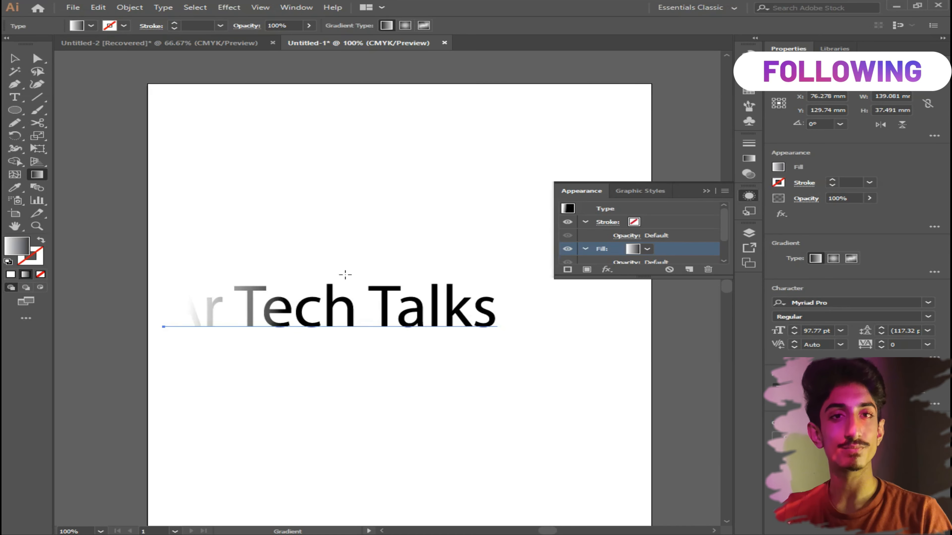
- Delete the gradient-filled text from the artboard
{"action": "scroll", "coordinate": [647, 223], "scroll_direction": "down", "scroll_amount": 2}
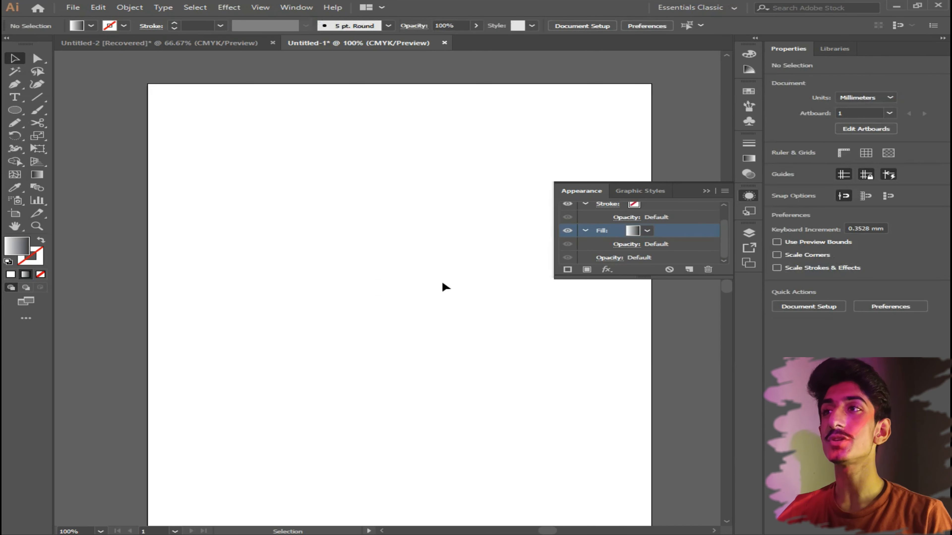
{"action": "key", "text": "ctrl+minus"}
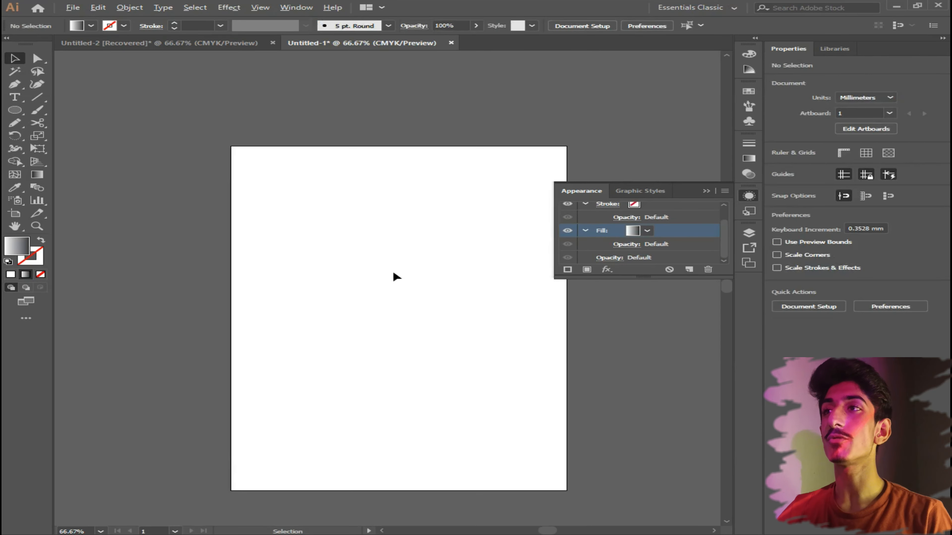
{"action": "scroll", "coordinate": [363, 255], "scroll_direction": "down", "scroll_amount": 1}
{"action": "scroll", "coordinate": [365, 256], "scroll_direction": "up", "scroll_amount": 1}
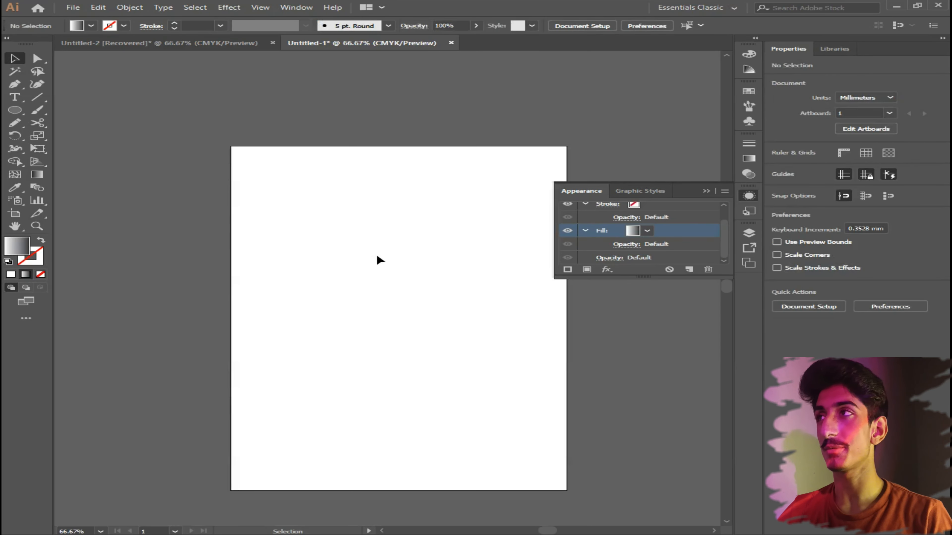
{"action": "scroll", "coordinate": [376, 256], "scroll_direction": "up", "scroll_amount": 2}
{"action": "left_click_drag", "start_coordinate": [396, 245], "coordinate": [355, 230]}
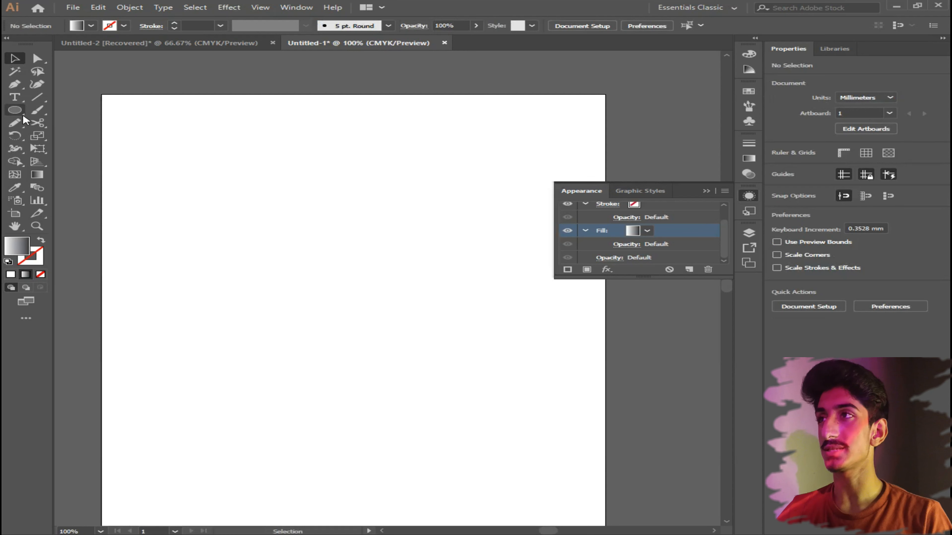
- Draw a closed four-sided shape with the Pen tool, about 151 mm wide and 181 mm high, with the white to black gradient fill
{"action": "left_click", "coordinate": [15, 84]}
{"action": "left_click", "coordinate": [180, 204]}
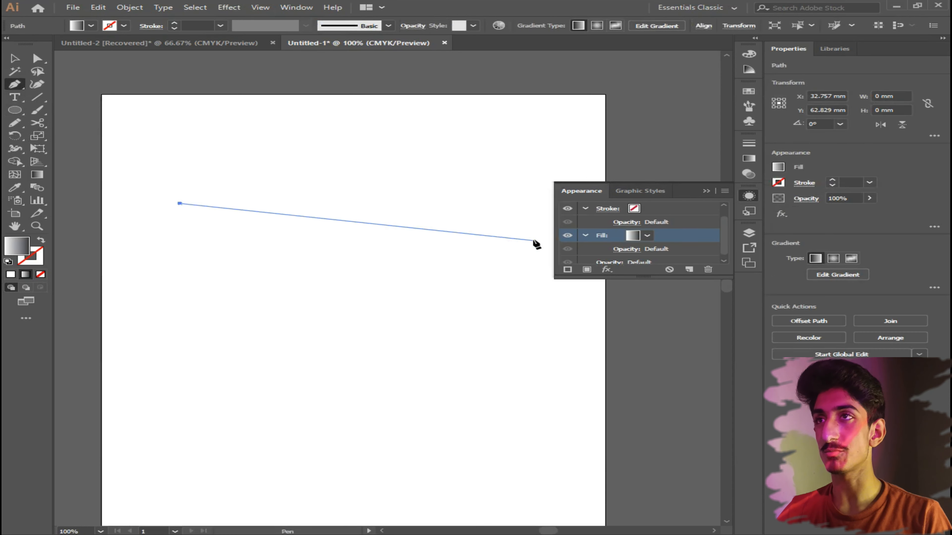
{"action": "left_click", "coordinate": [540, 203]}
{"action": "left_click_drag", "start_coordinate": [555, 381], "coordinate": [551, 196]}
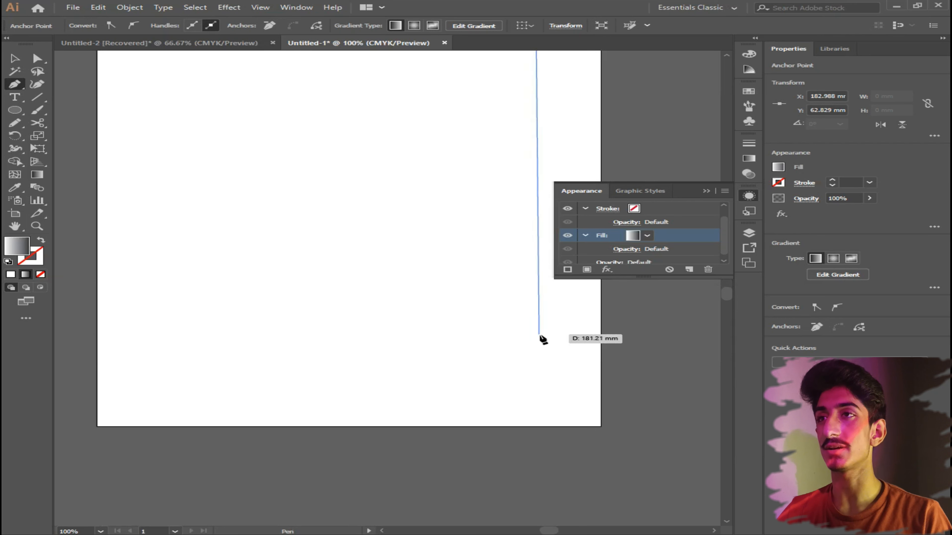
{"action": "left_click", "coordinate": [538, 334]}
{"action": "left_click_drag", "start_coordinate": [249, 270], "coordinate": [337, 310]}
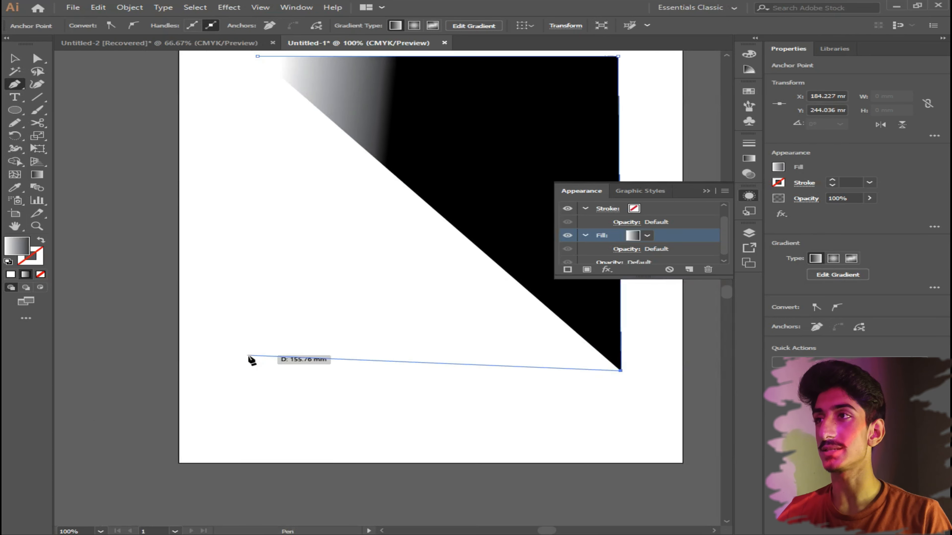
{"action": "left_click", "coordinate": [257, 371]}
{"action": "left_click_drag", "start_coordinate": [293, 276], "coordinate": [298, 377]}
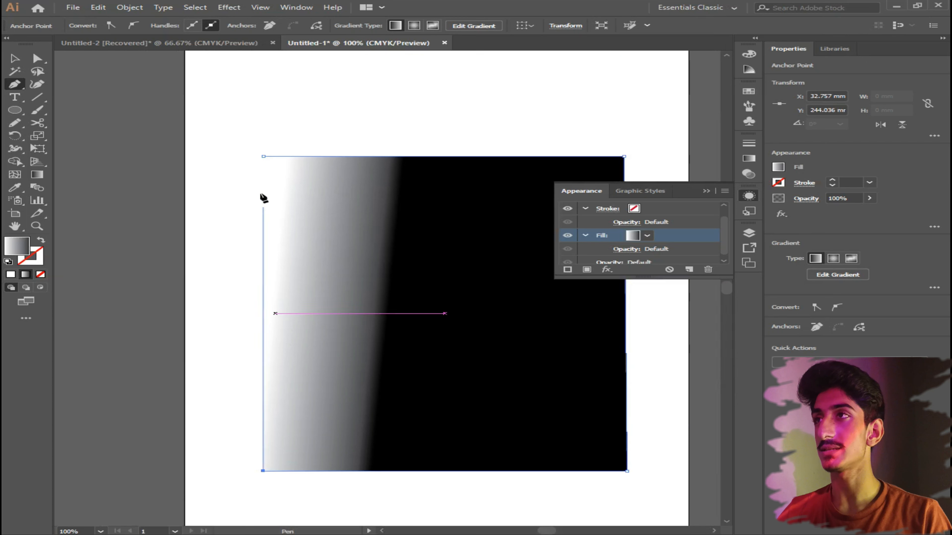
{"action": "left_click", "coordinate": [263, 156]}
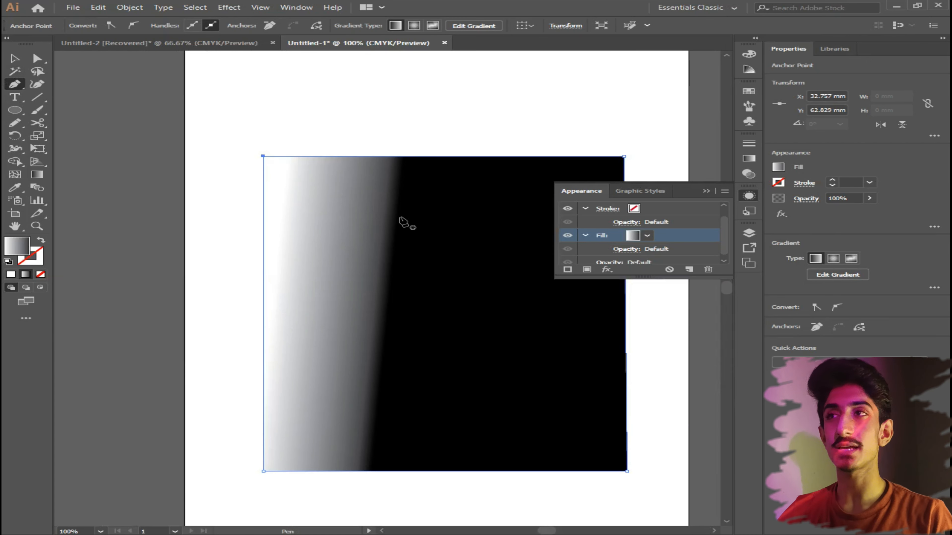
- Select the four-sided shape and change its gradient type to Freeform, keeping the gradient settings clear of the shape
{"action": "key", "text": "v"}
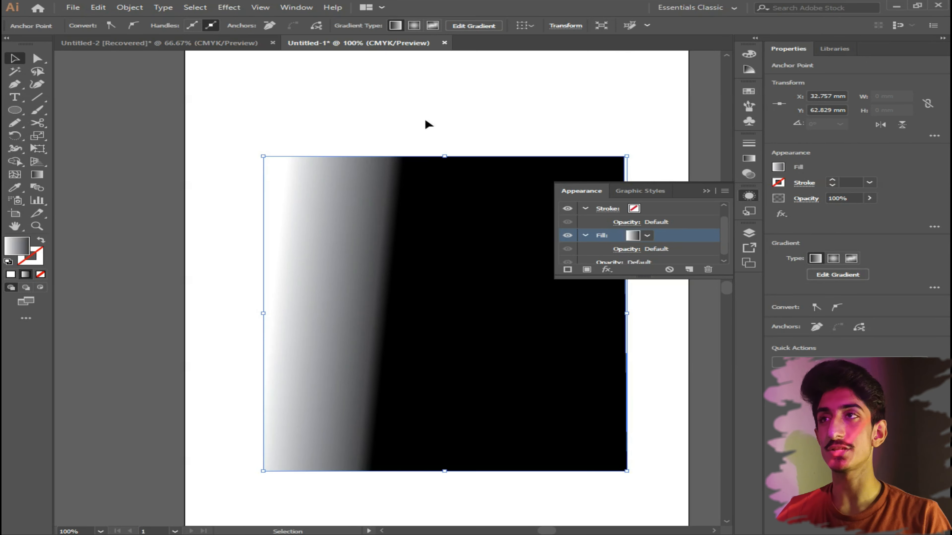
{"action": "left_click_drag", "start_coordinate": [319, 106], "coordinate": [536, 393]}
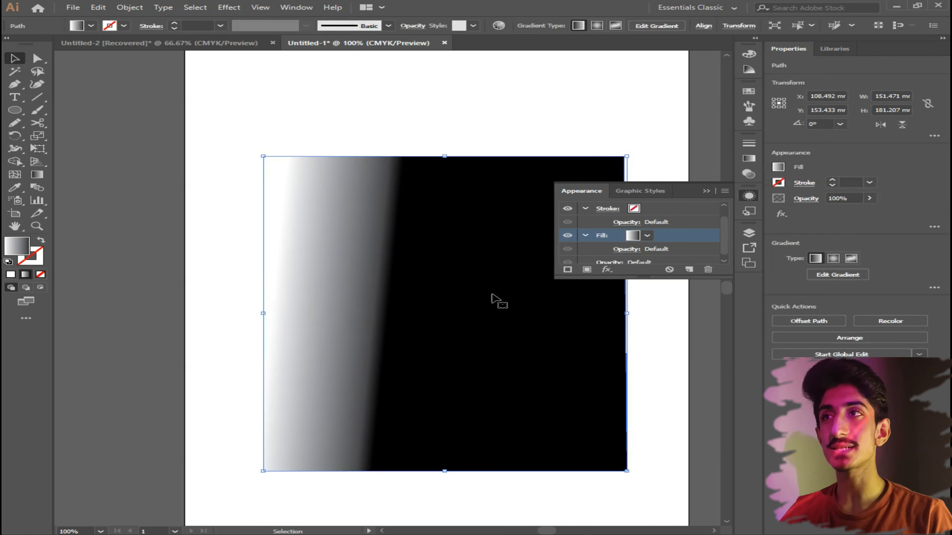
{"action": "left_click", "coordinate": [706, 191]}
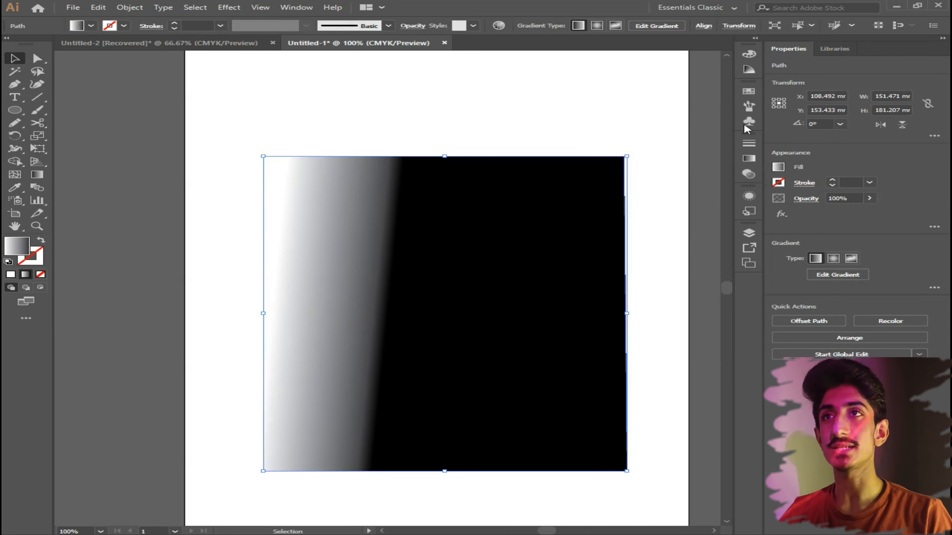
{"action": "left_click", "coordinate": [750, 160]}
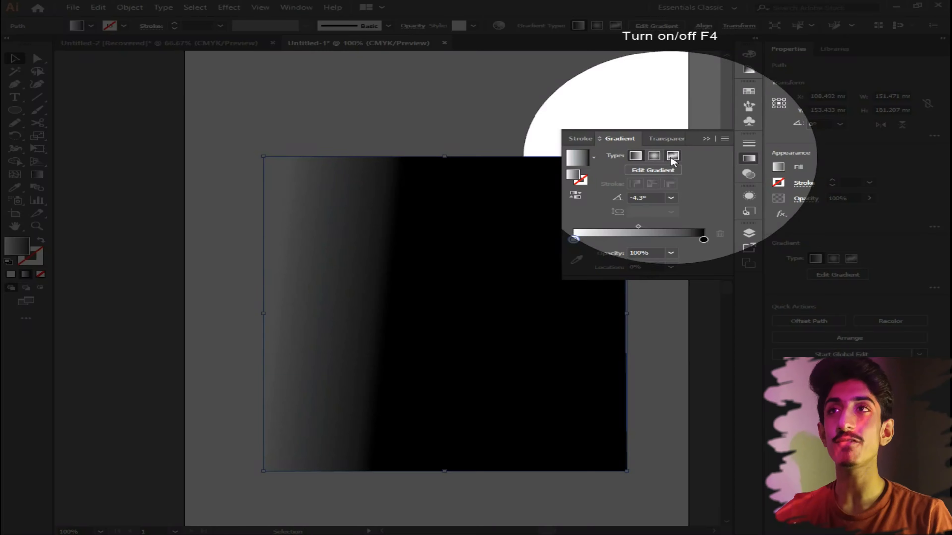
{"action": "left_click", "coordinate": [673, 156]}
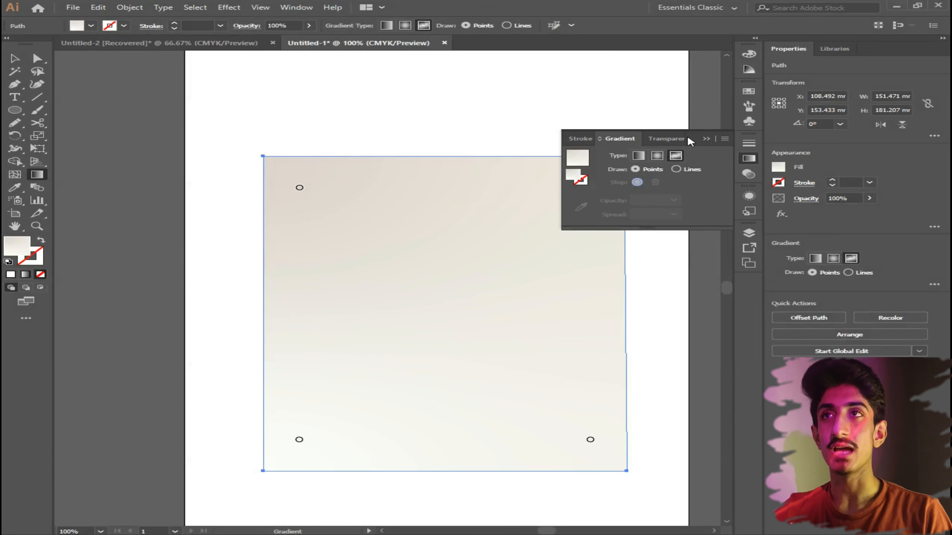
{"action": "left_click_drag", "start_coordinate": [692, 137], "coordinate": [650, 65]}
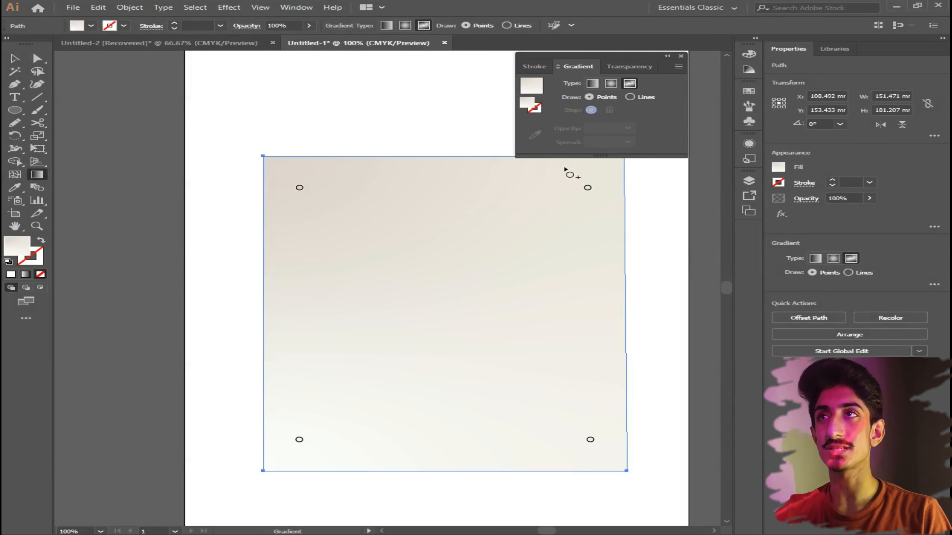
- Change the shape's gradient color to blue and reapply the Freeform gradient type
{"action": "double_click", "coordinate": [536, 96]}
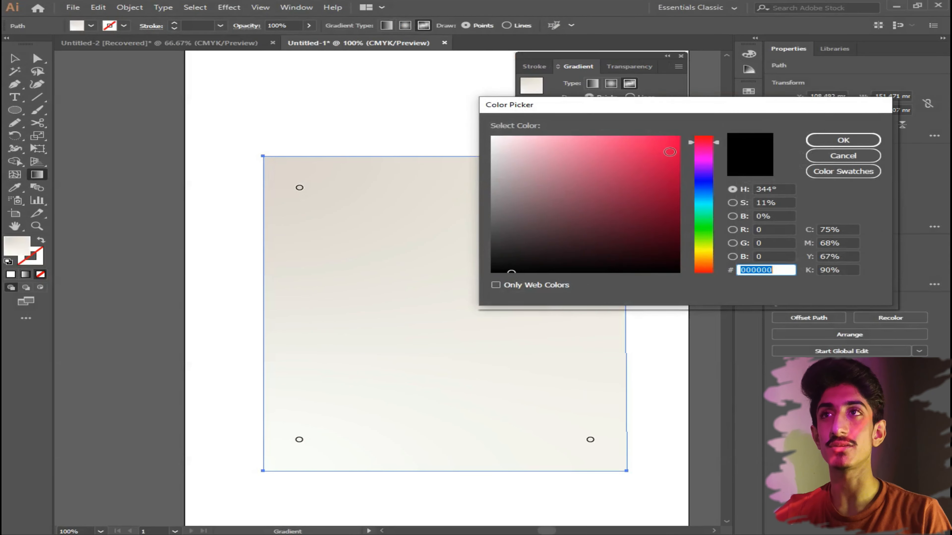
{"action": "left_click_drag", "start_coordinate": [704, 142], "coordinate": [703, 185]}
{"action": "left_click", "coordinate": [668, 156]}
{"action": "left_click", "coordinate": [842, 140]}
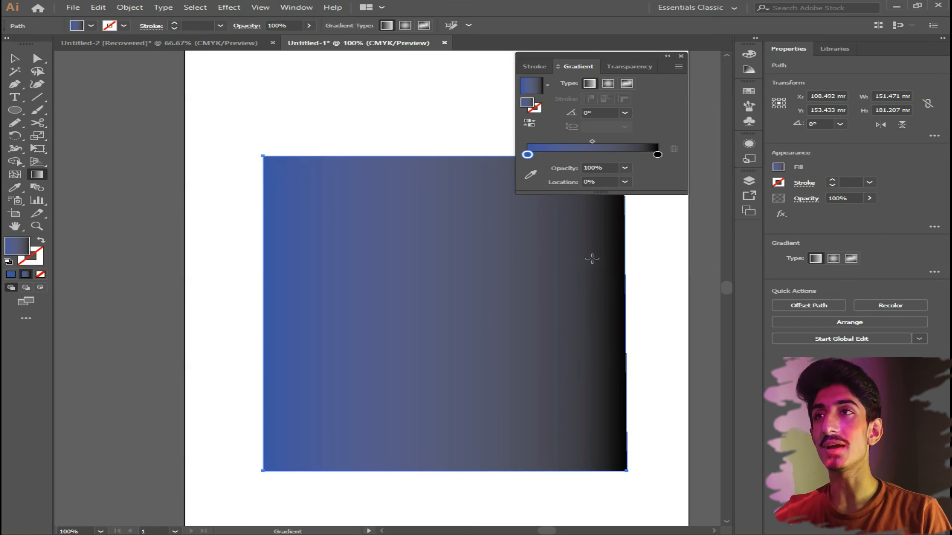
{"action": "left_click", "coordinate": [626, 84]}
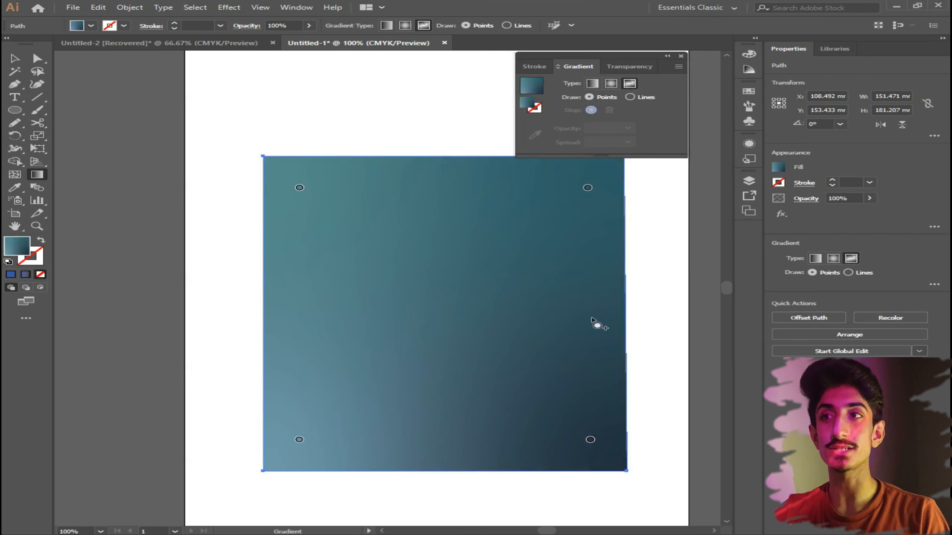
- Move the upper-left and lower-right freeform color stops next to each other near the shape's center, and try undoing the last change
{"action": "left_click_drag", "start_coordinate": [302, 190], "coordinate": [453, 308]}
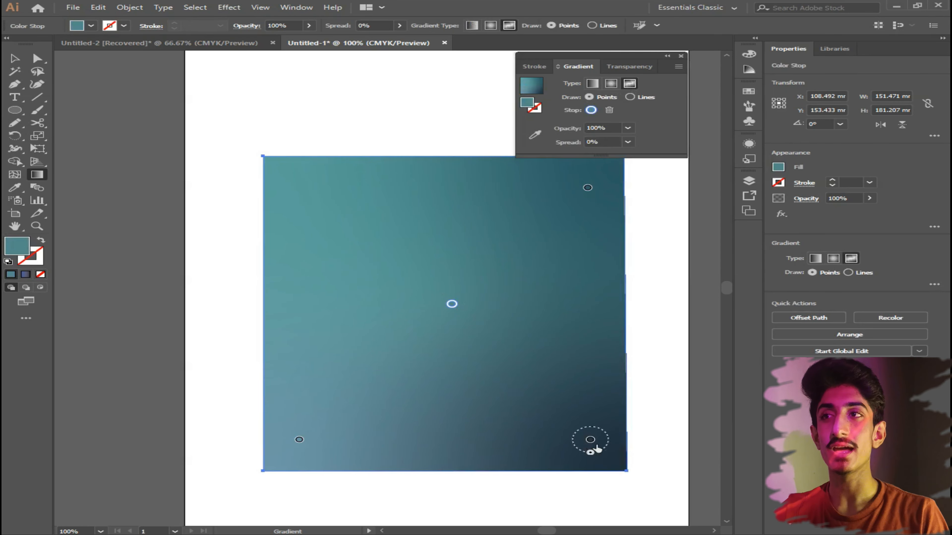
{"action": "left_click_drag", "start_coordinate": [590, 440], "coordinate": [437, 307]}
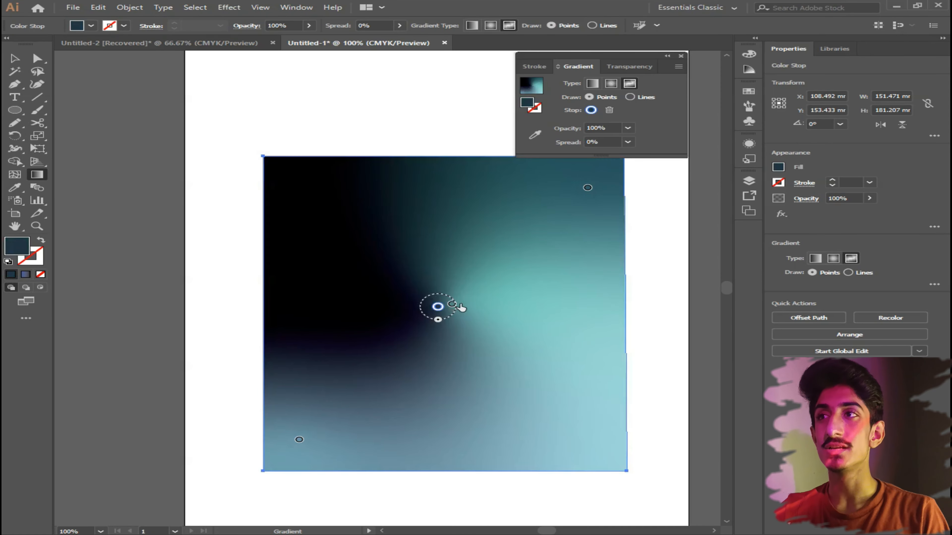
{"action": "key", "text": "ctrl"}
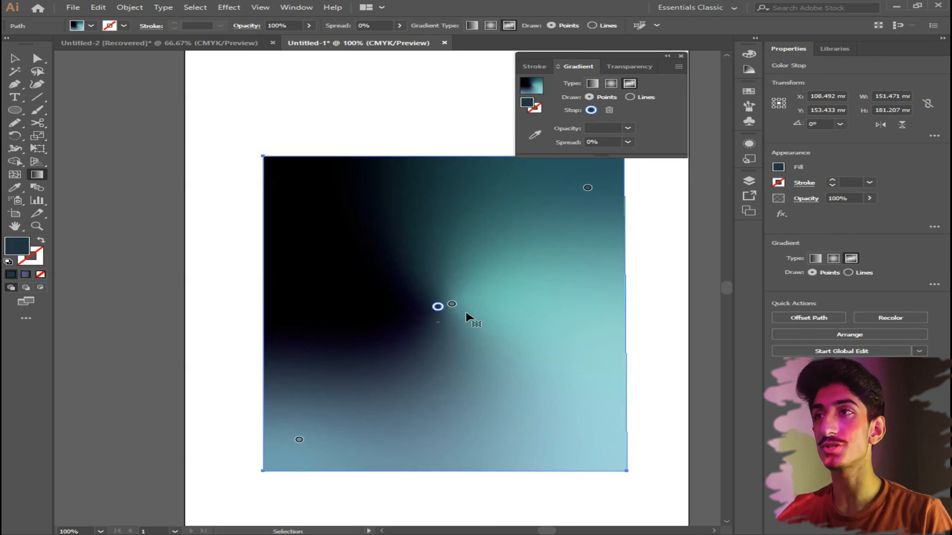
{"action": "key", "text": "ctrl+z"}
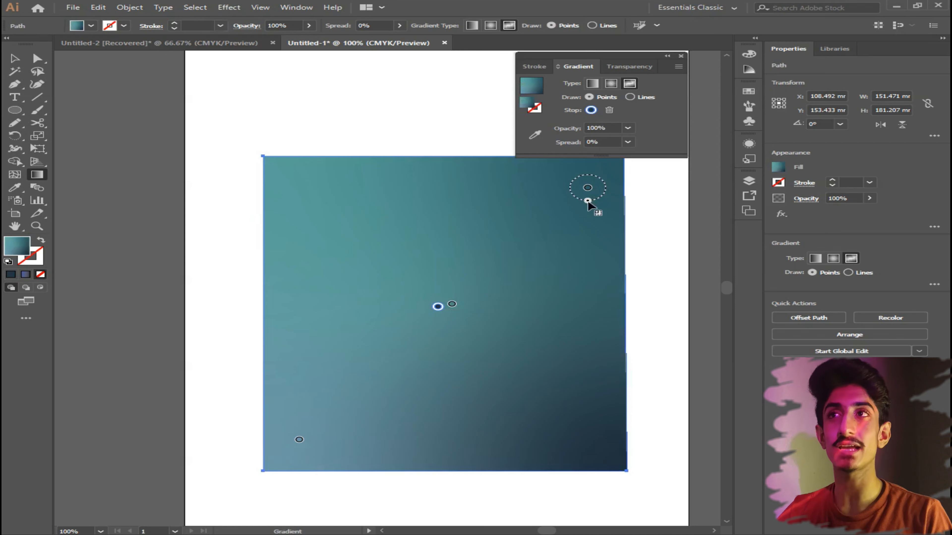
- Try adjusting the spread of the upper-right color stop, and shift the teal center stop slightly to the right
{"action": "left_click", "coordinate": [588, 201]}
{"action": "left_click_drag", "start_coordinate": [588, 202], "coordinate": [587, 209]}
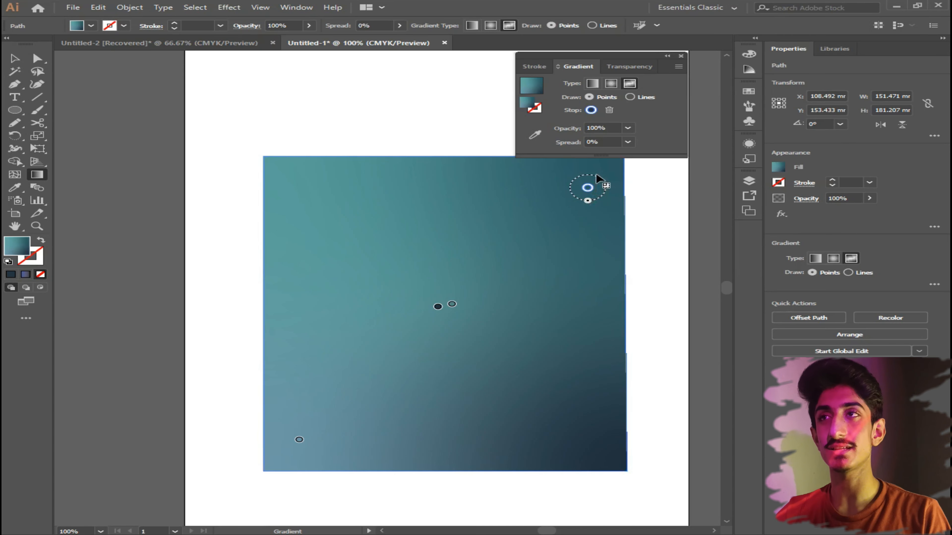
{"action": "left_click", "coordinate": [452, 304]}
{"action": "left_click", "coordinate": [454, 305]}
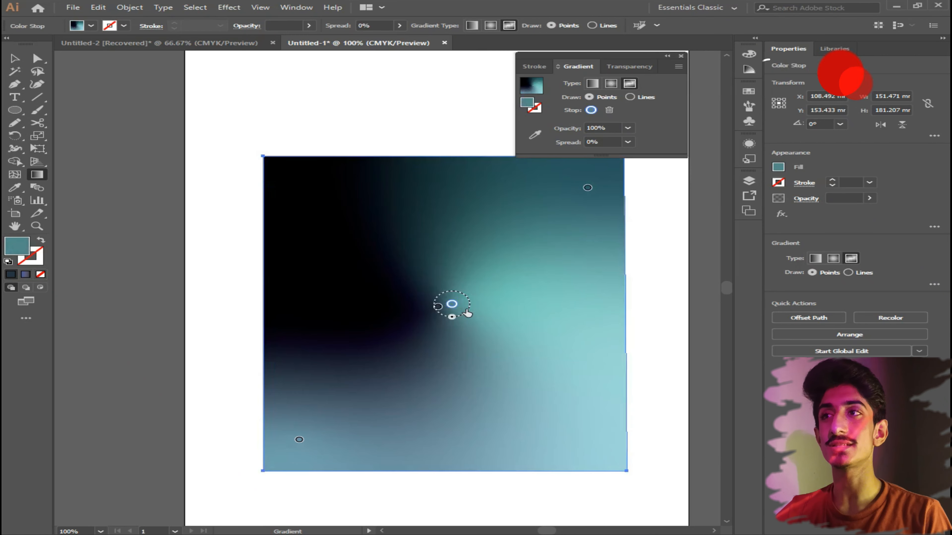
{"action": "left_click_drag", "start_coordinate": [451, 303], "coordinate": [468, 307]}
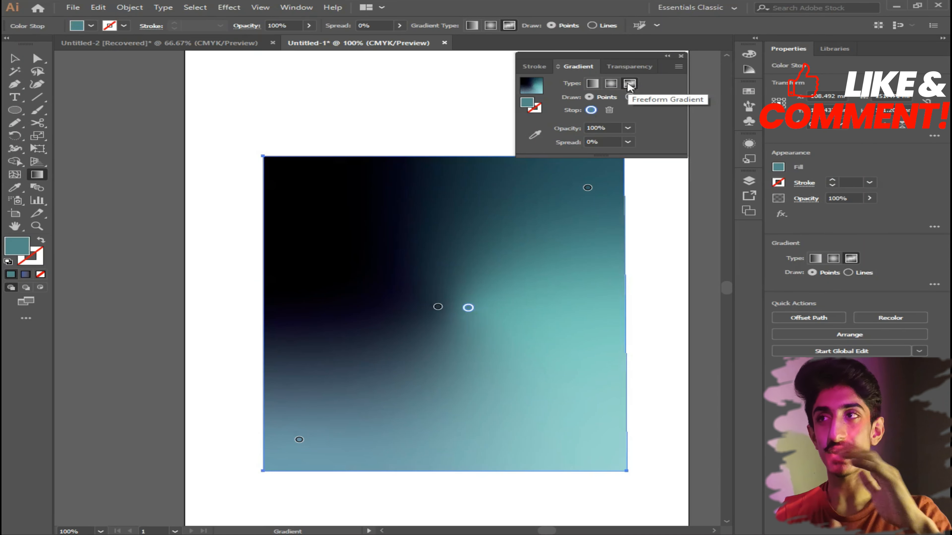
- Move the teal stop toward the shape's lower-right corner and the dark stop slightly above center, and try adjusting the dark stop's spread
{"action": "left_click_drag", "start_coordinate": [468, 308], "coordinate": [565, 391]}
{"action": "left_click_drag", "start_coordinate": [437, 307], "coordinate": [468, 267]}
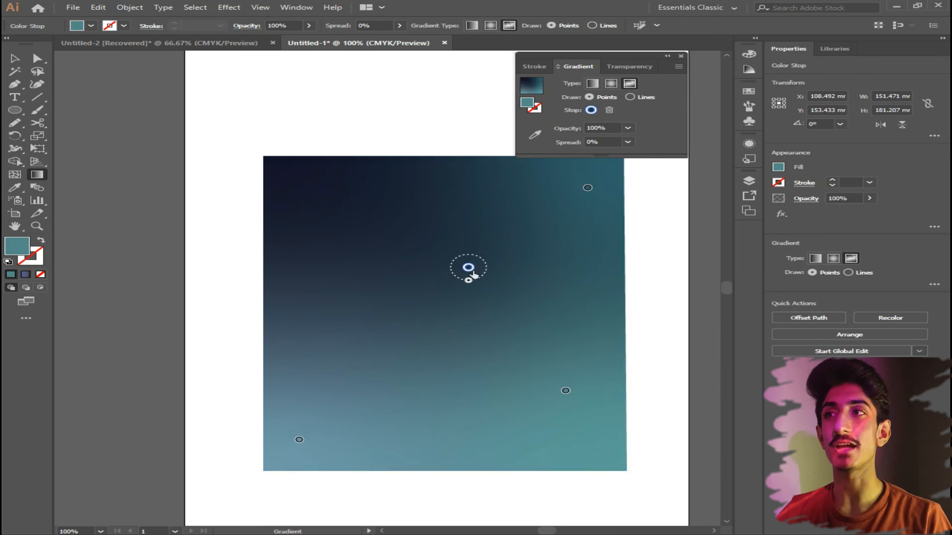
{"action": "mouse_move", "coordinate": [468, 280]}
{"action": "left_mouse_down"}
{"action": "mouse_move", "coordinate": [461, 341]}
{"action": "mouse_move", "coordinate": [472, 263]}
{"action": "left_mouse_up"}
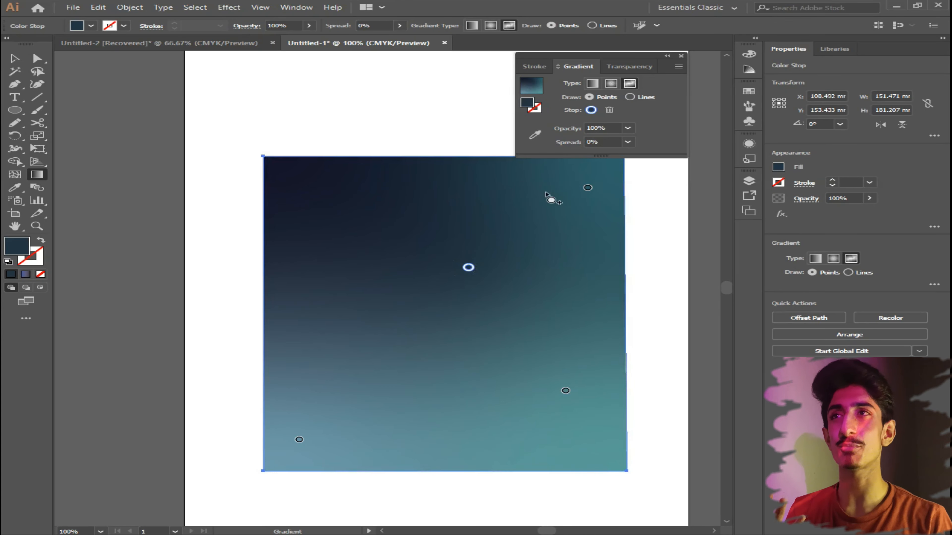
- Set the freeform gradient's drawing mode to Lines and close the gradient settings
{"action": "left_click", "coordinate": [631, 98]}
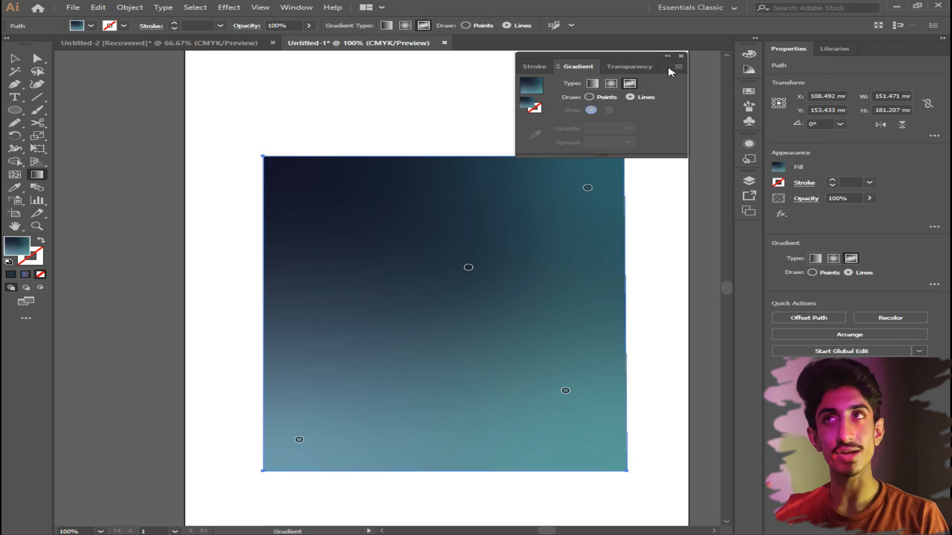
{"action": "left_click", "coordinate": [681, 56]}
- Select the gradient-filled four-sided shape and delete it from the artboard
{"action": "key", "text": "v"}
{"action": "left_click_drag", "start_coordinate": [243, 104], "coordinate": [552, 386]}
{"action": "key", "text": "Delete"}
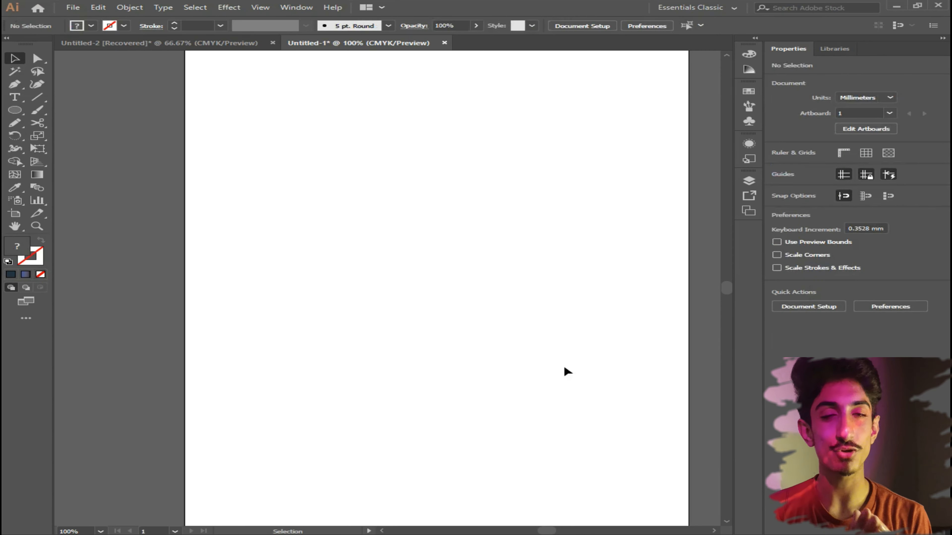